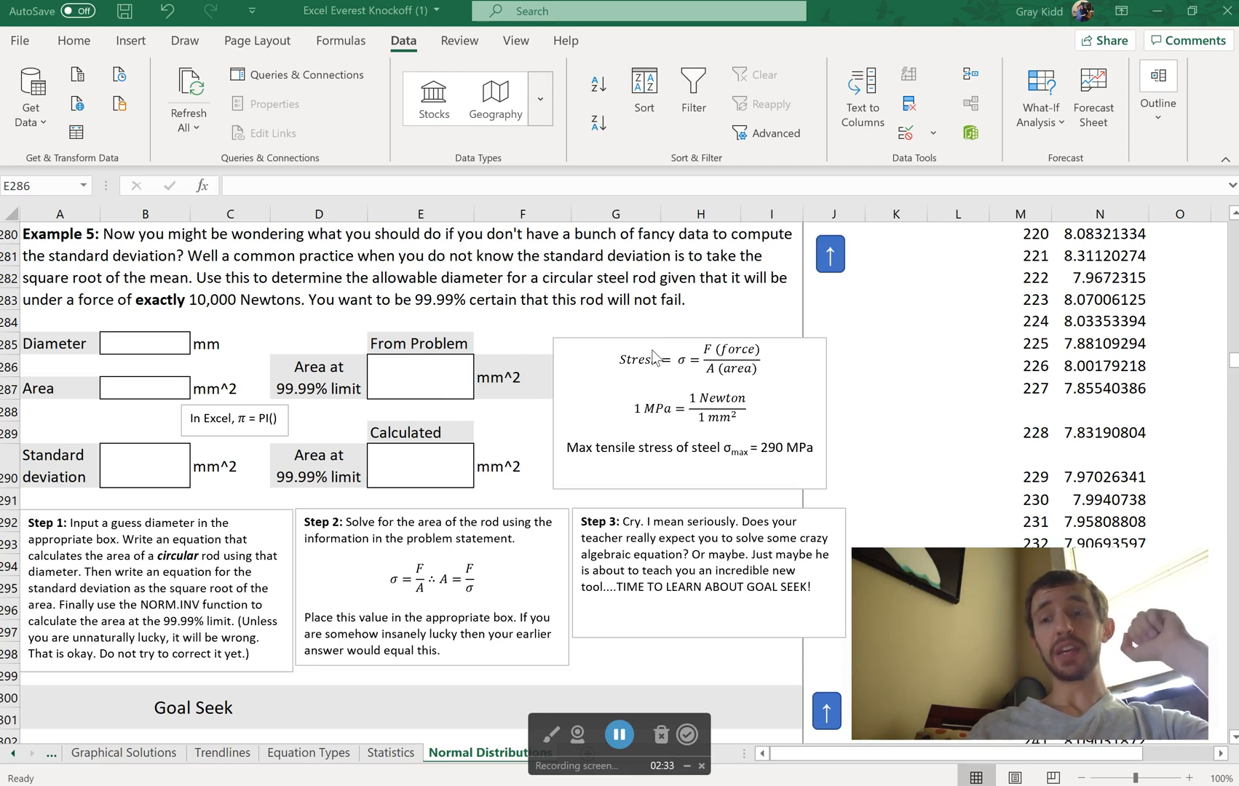
pyautogui.rightClick(656, 357)
pyautogui.click(537, 322)
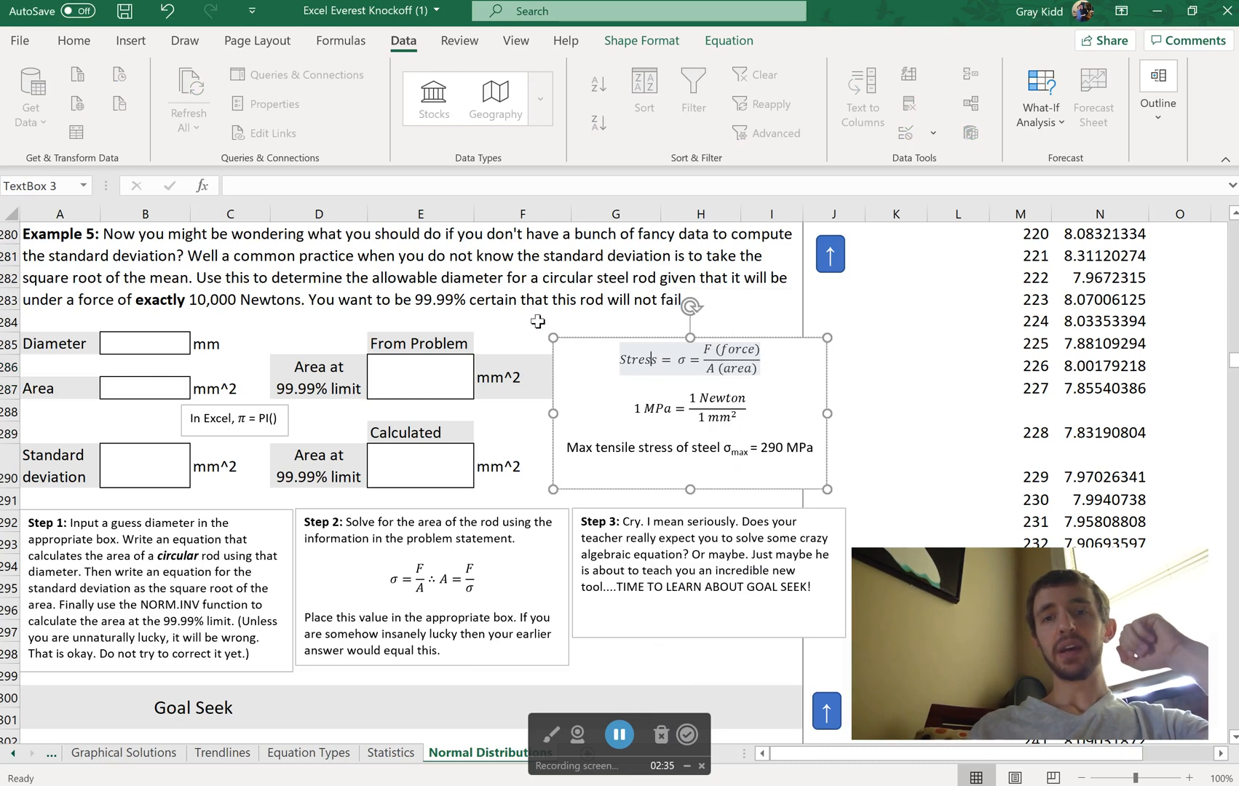
pyautogui.click(537, 322)
pyautogui.scroll(-1, 537, 322)
pyautogui.scroll(1, 537, 322)
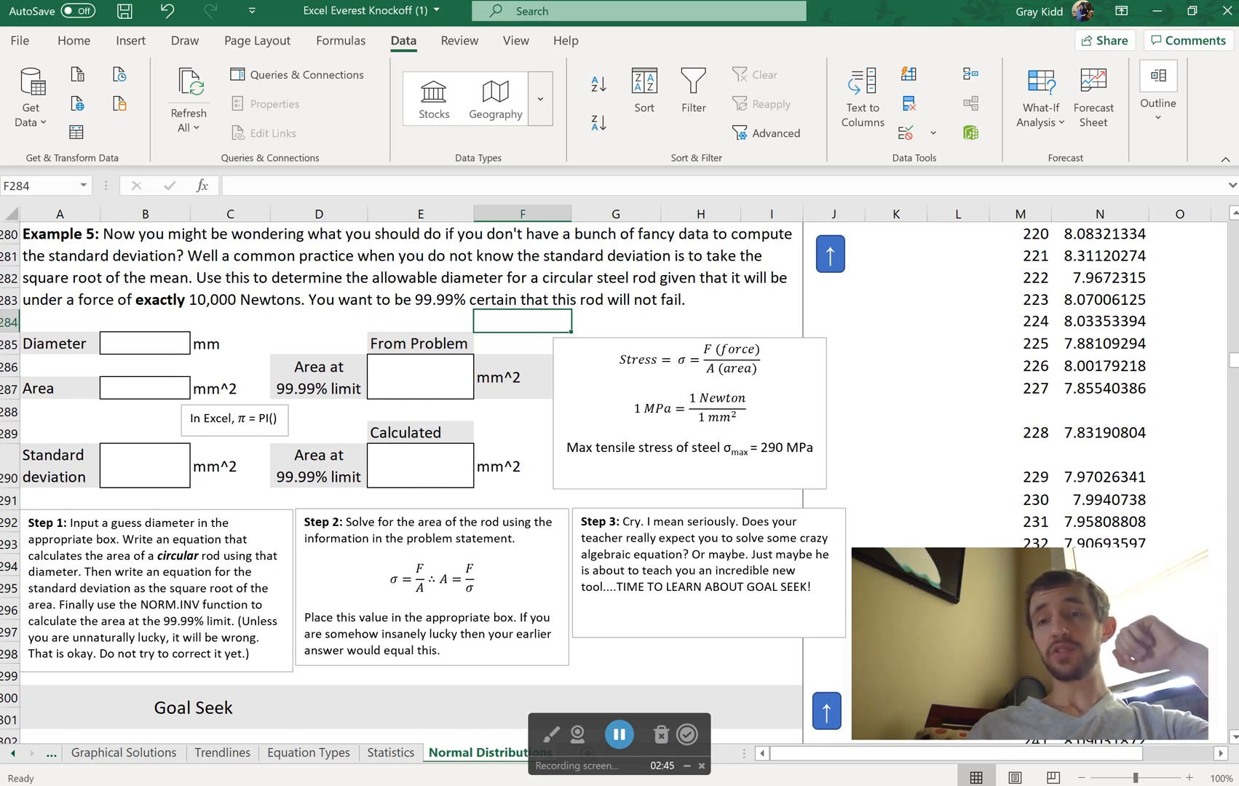
# Calculate the From Problem area at the 99.99% limit in E286 as force over stress with =10000/290.
pyautogui.click(378, 389)
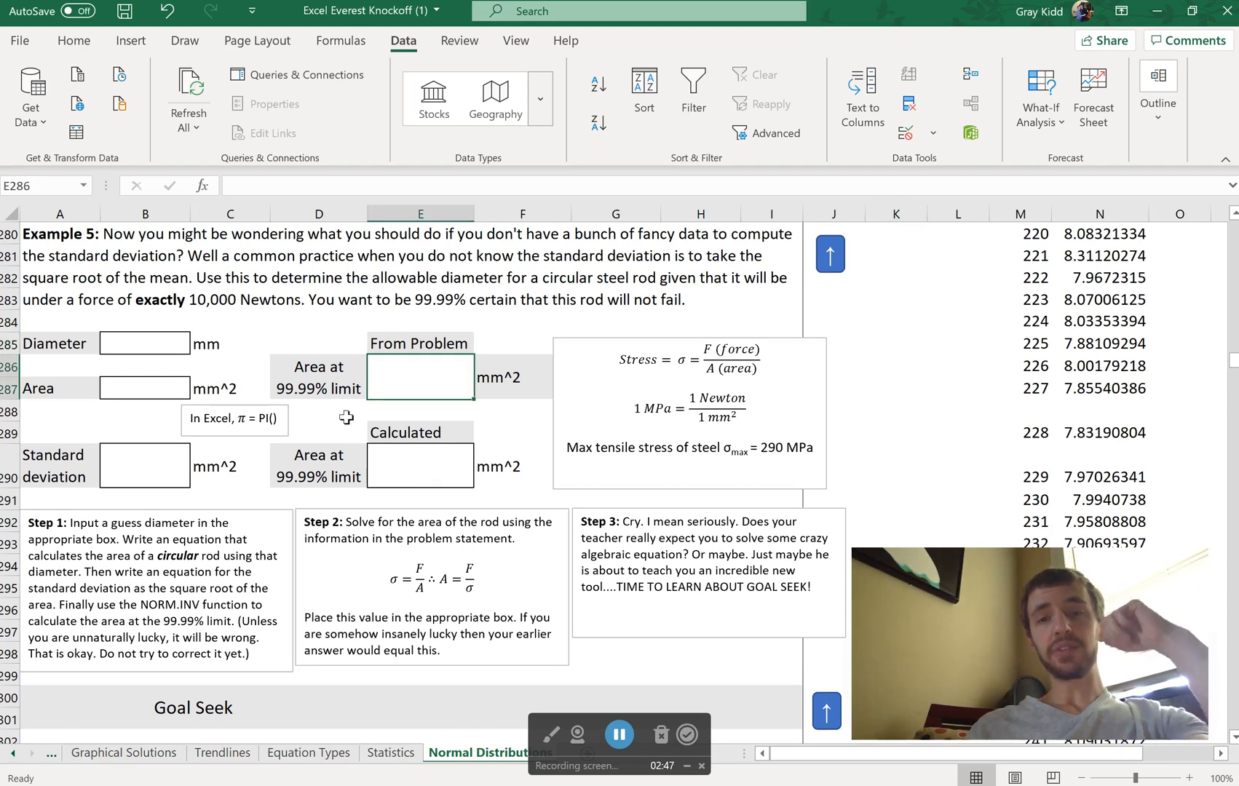
pyautogui.write('=10000/290')
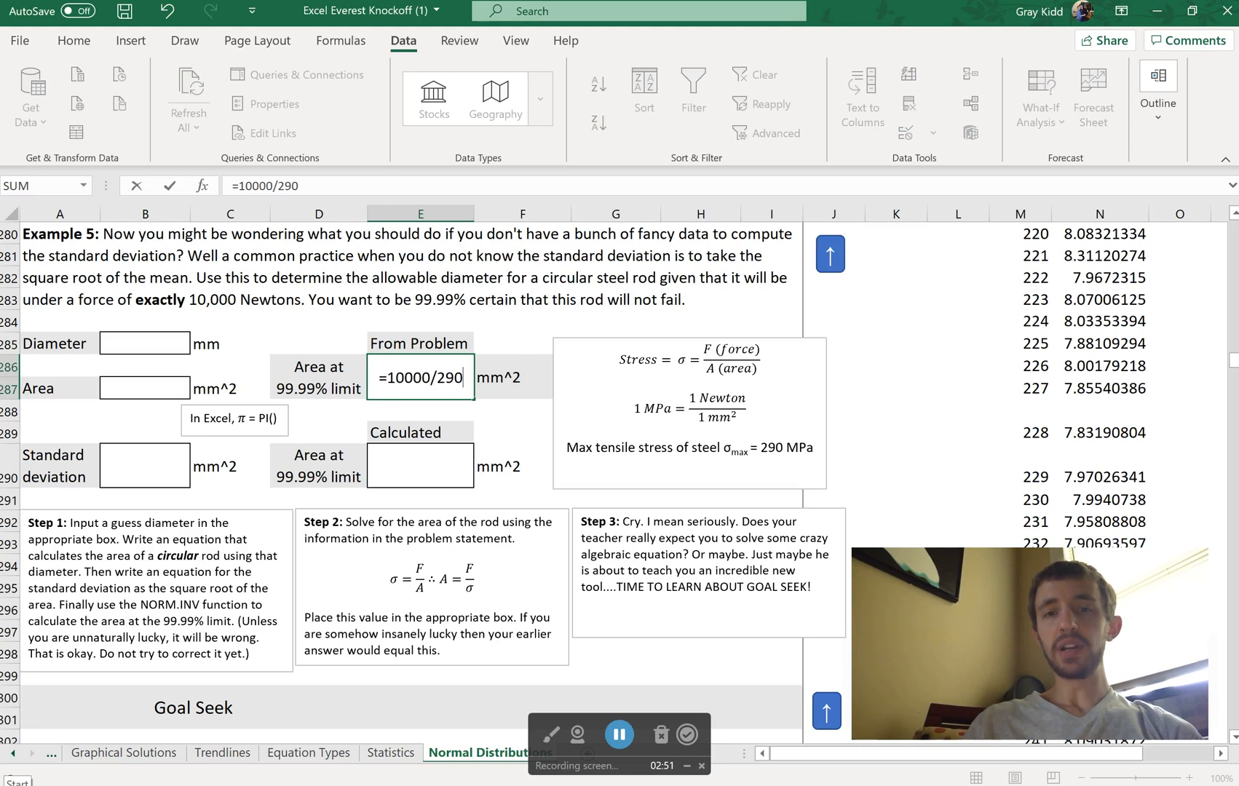
pyautogui.press('Return')
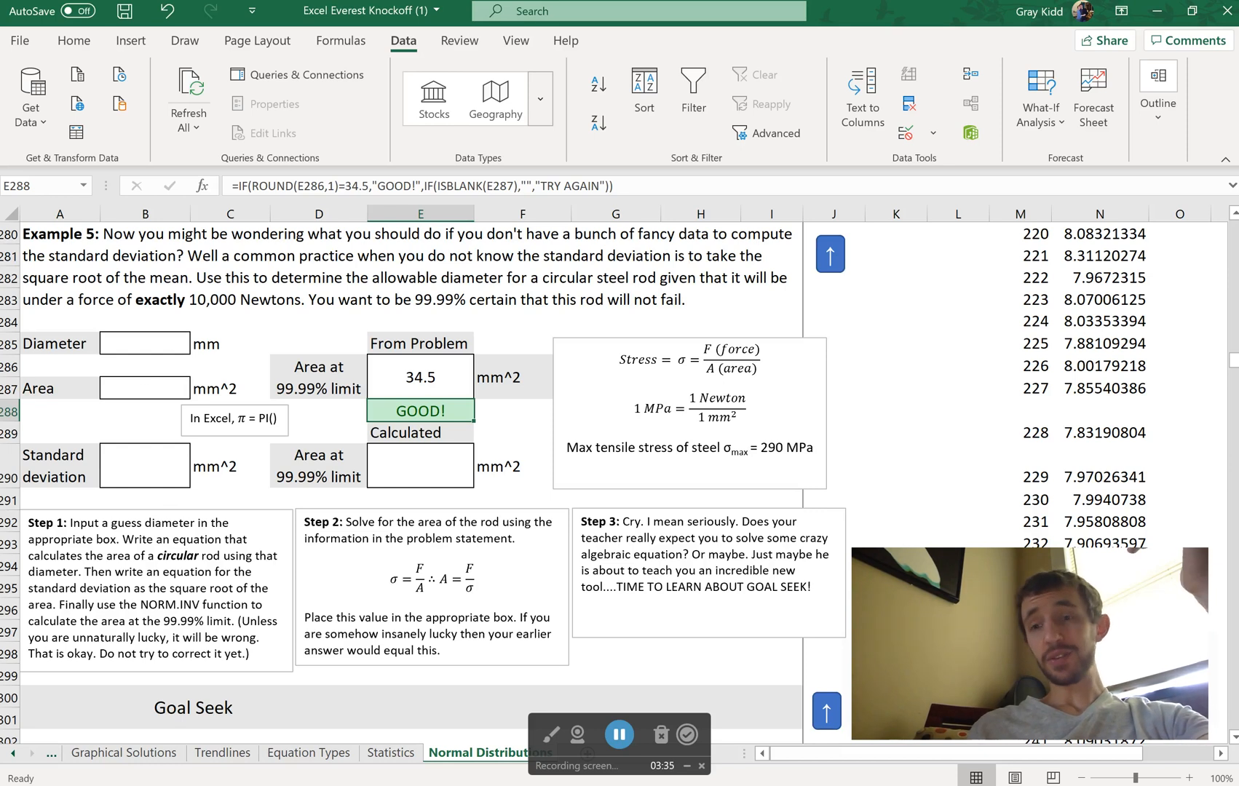
# Enter 4 mm as the guessed rod diameter in B285.
pyautogui.click(160, 347)
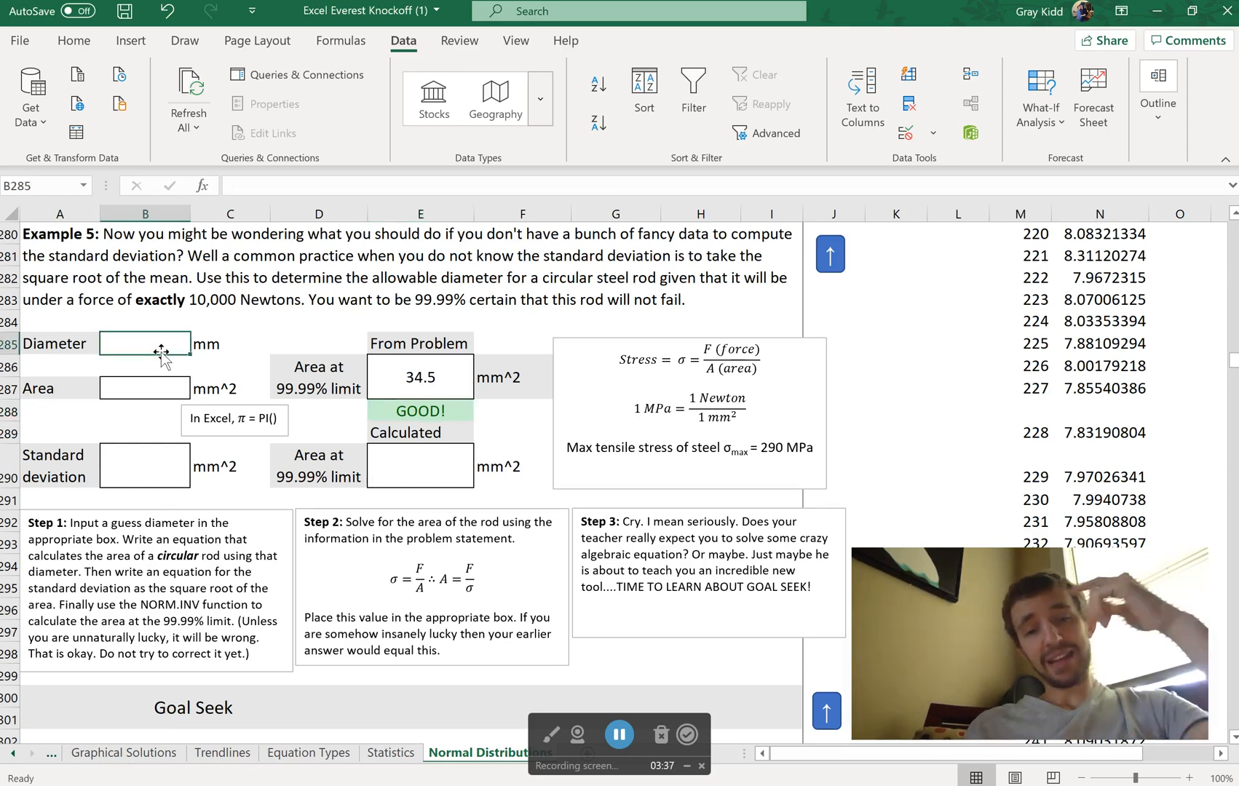
pyautogui.write('4')
pyautogui.press('Return')
# Calculate the circular rod's area in B287 from the guessed diameter with =PI()/4*B285^2.
pyautogui.click(143, 389)
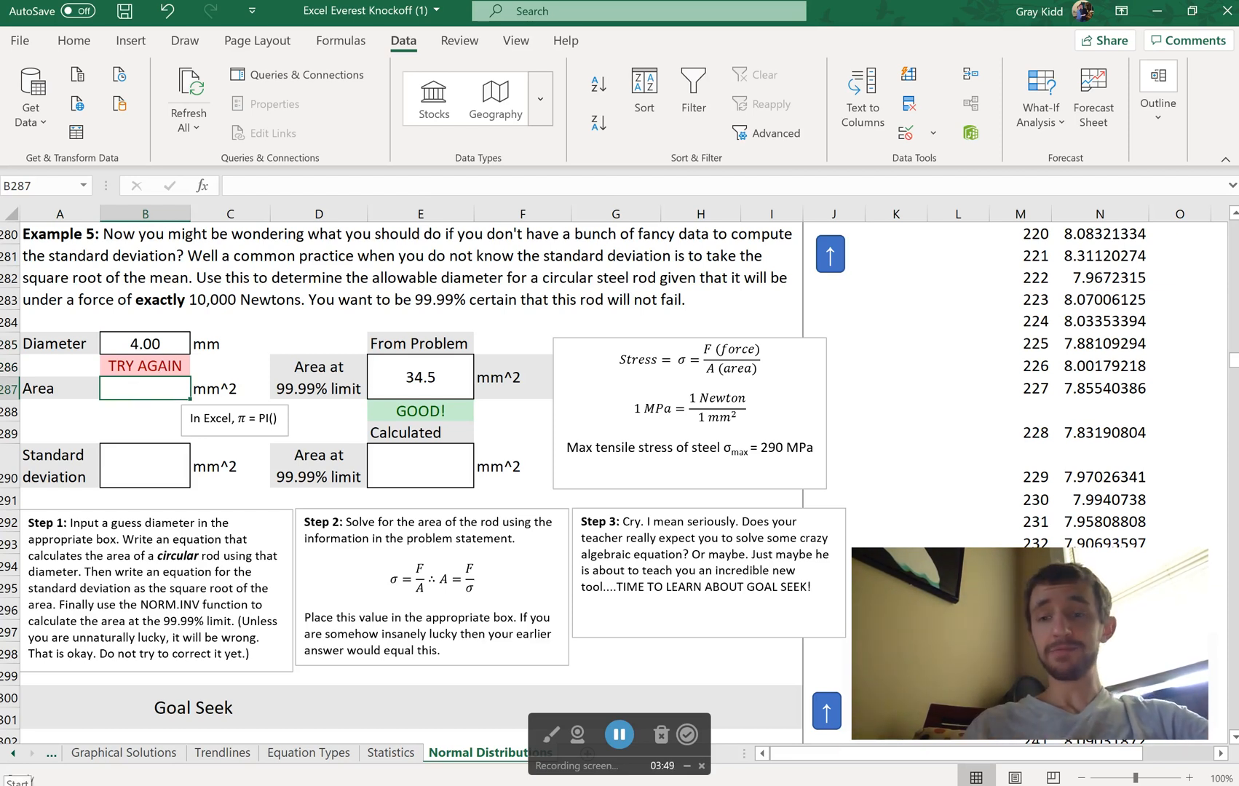
pyautogui.write('=PI')
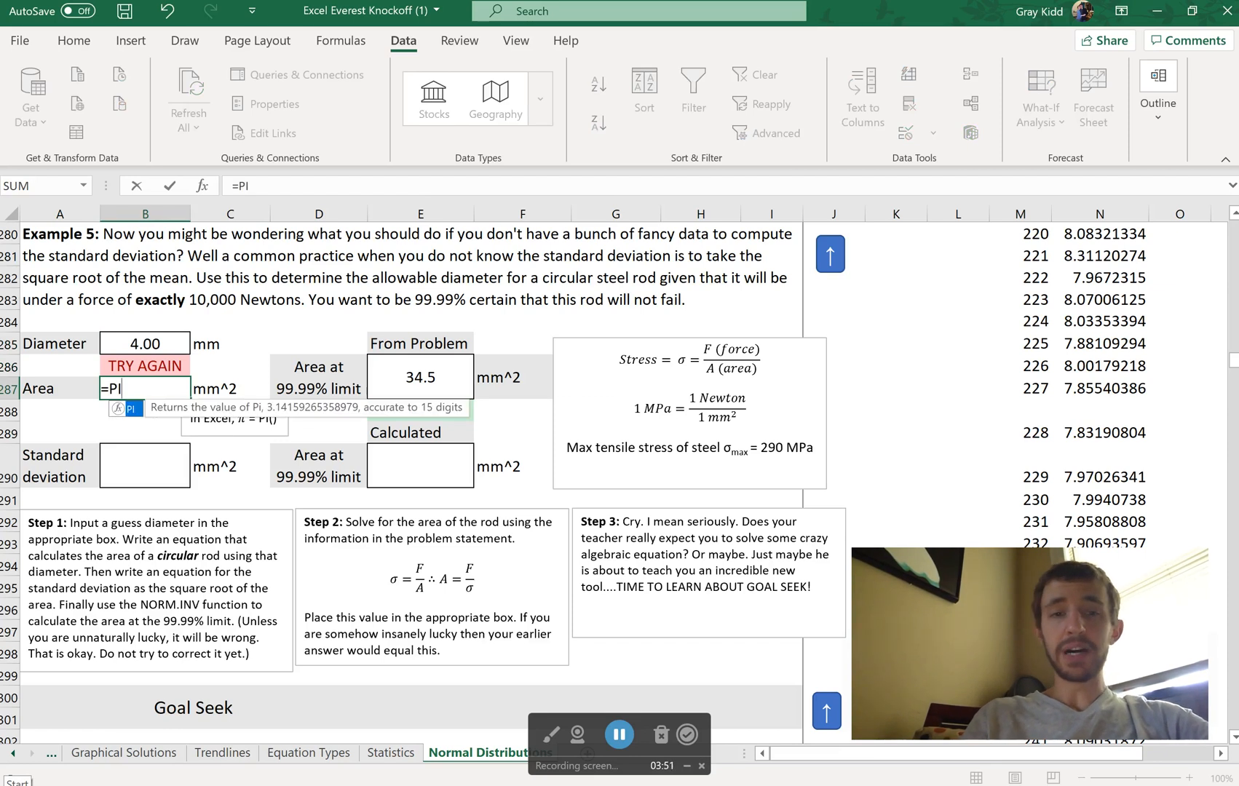
pyautogui.write('()/4*')
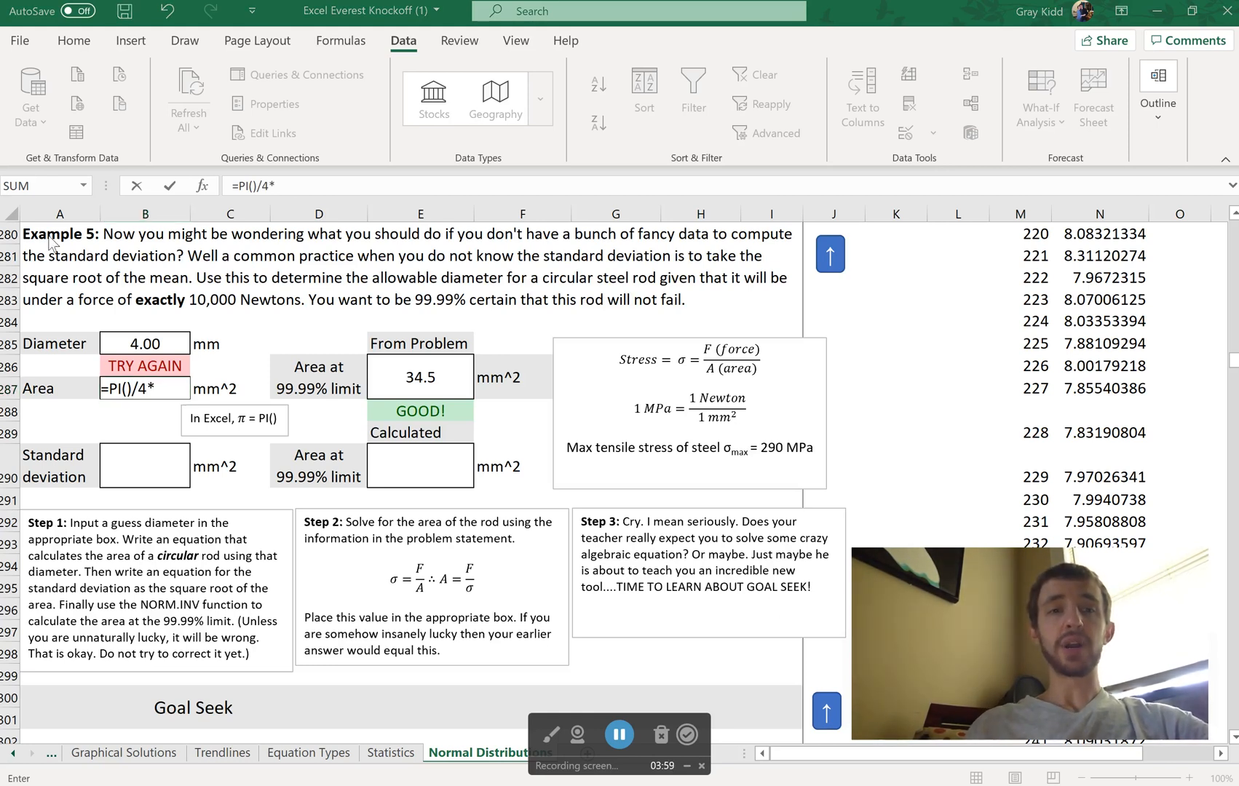
pyautogui.click(146, 344)
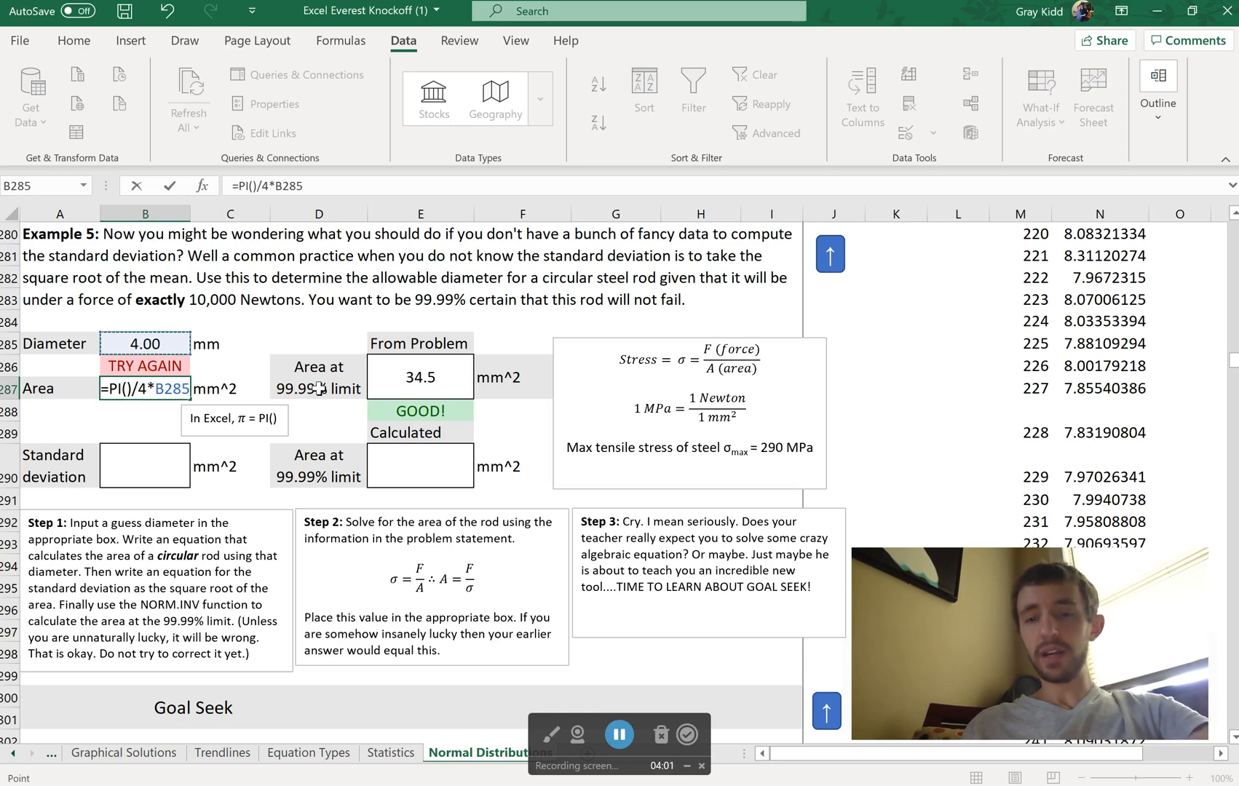
pyautogui.write('62')
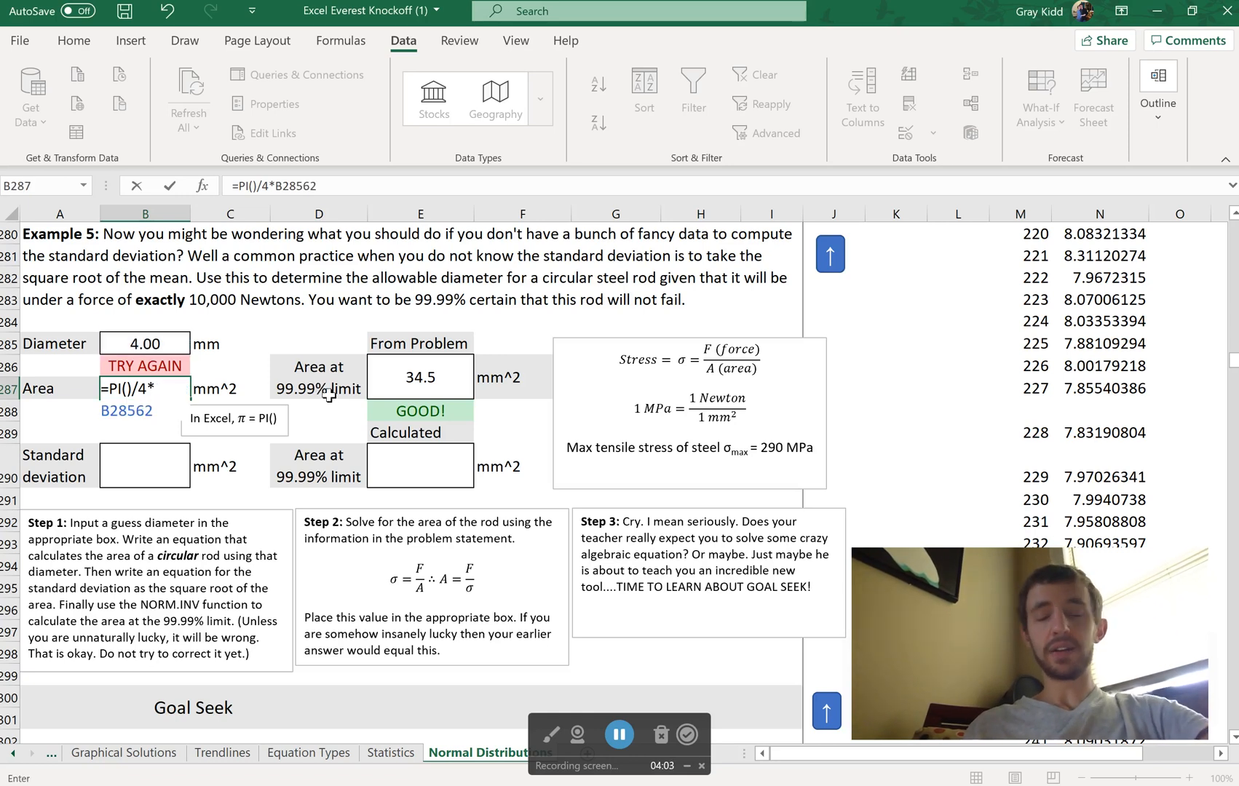
pyautogui.press('Return')
pyautogui.doubleClick(145, 387)
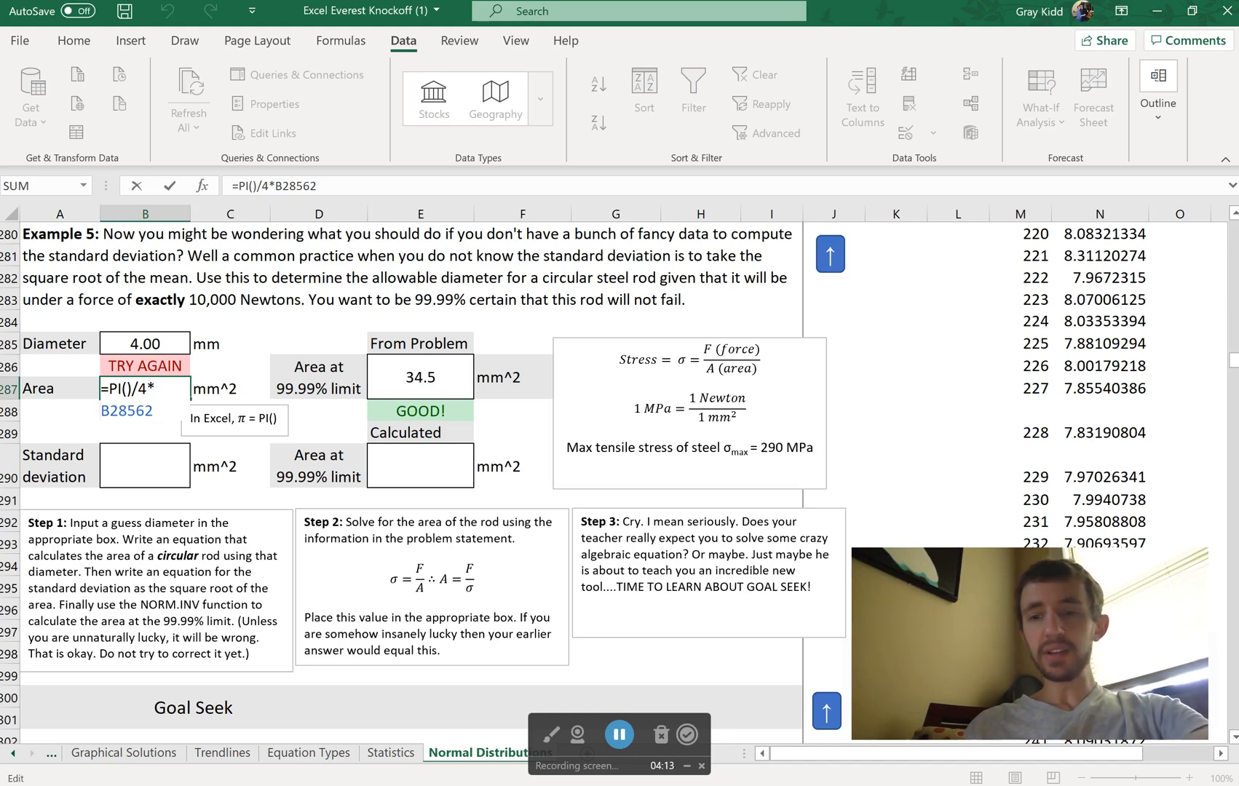
pyautogui.press('BackSpace')
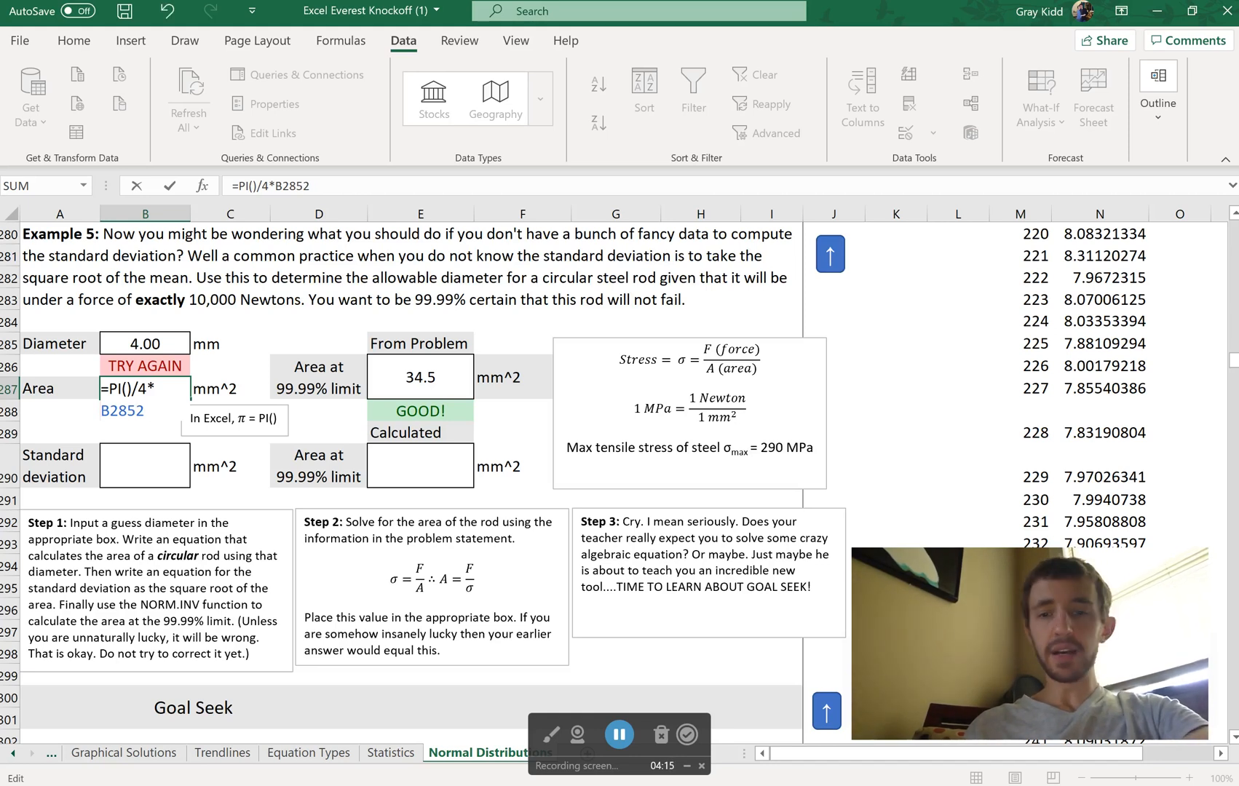
pyautogui.write('^')
pyautogui.press('Return')
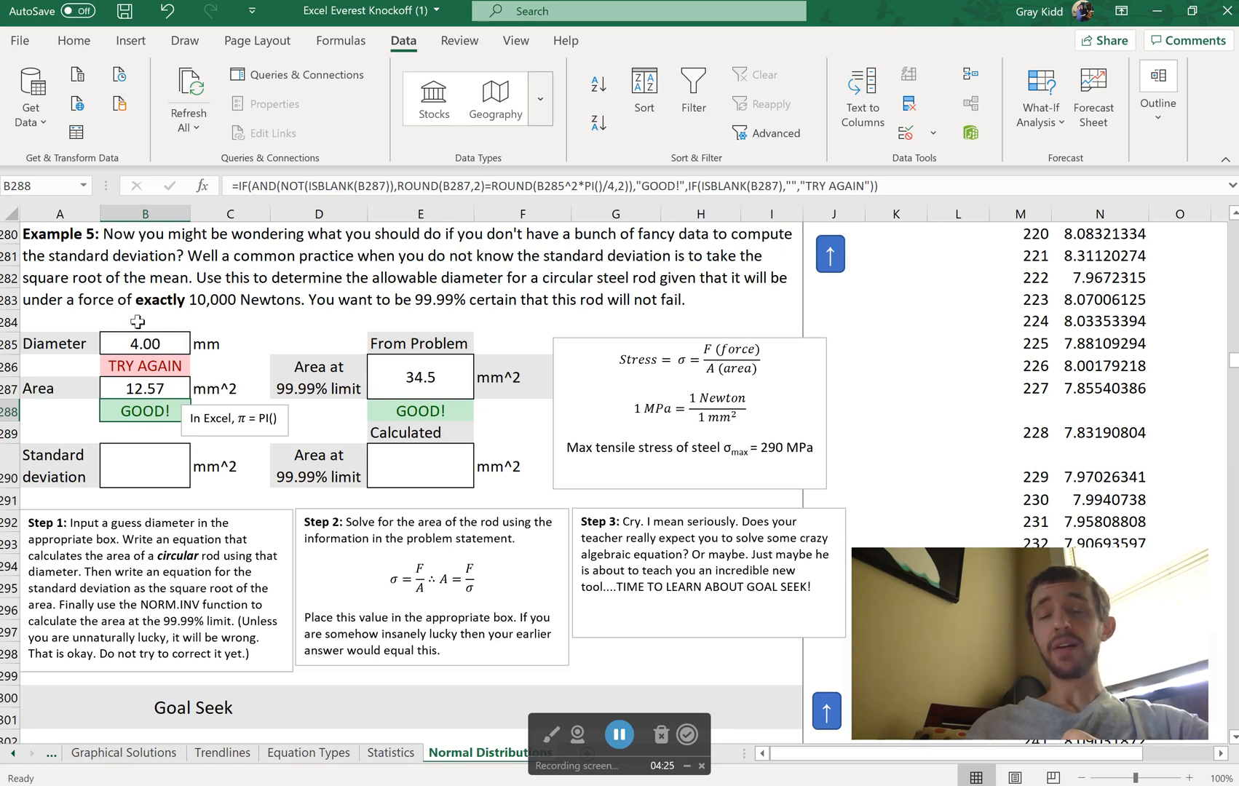
# Calculate the standard deviation in B290 as the square root of the area with =SQRT(B287).
pyautogui.click(142, 449)
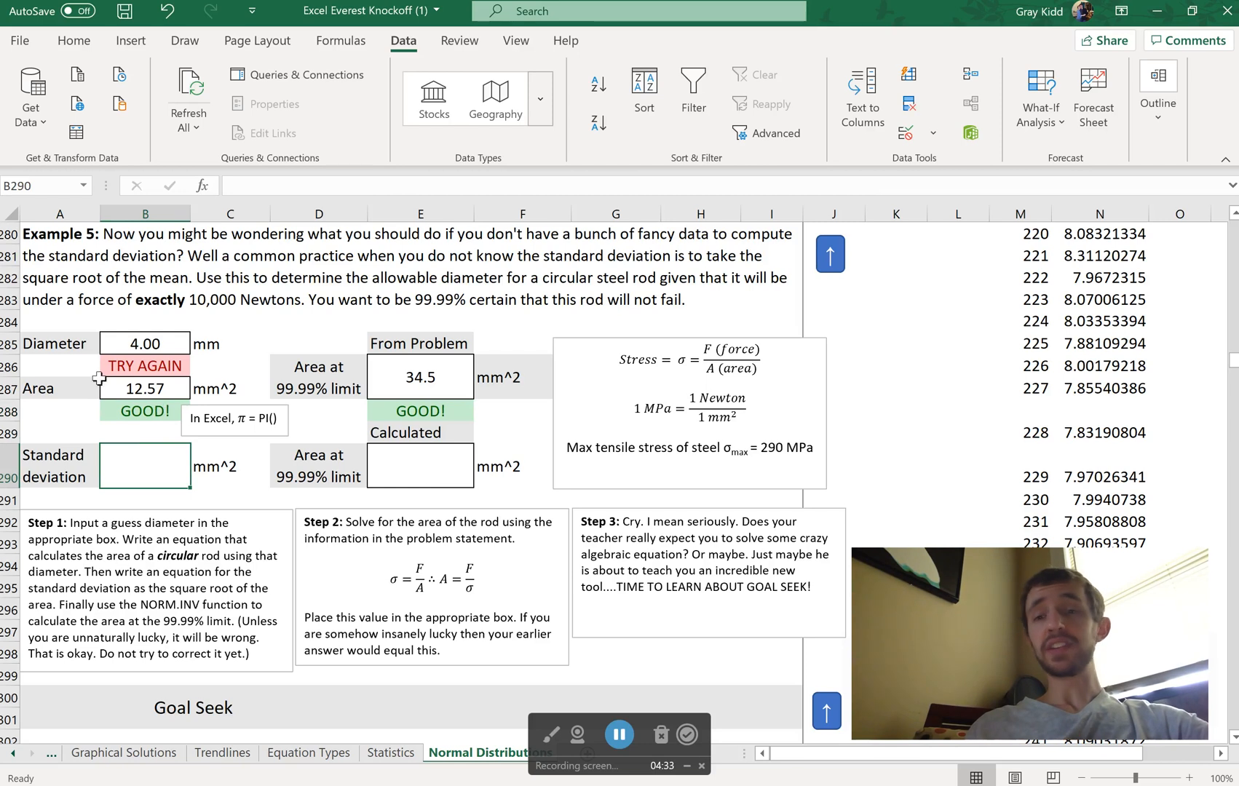
pyautogui.write('=')
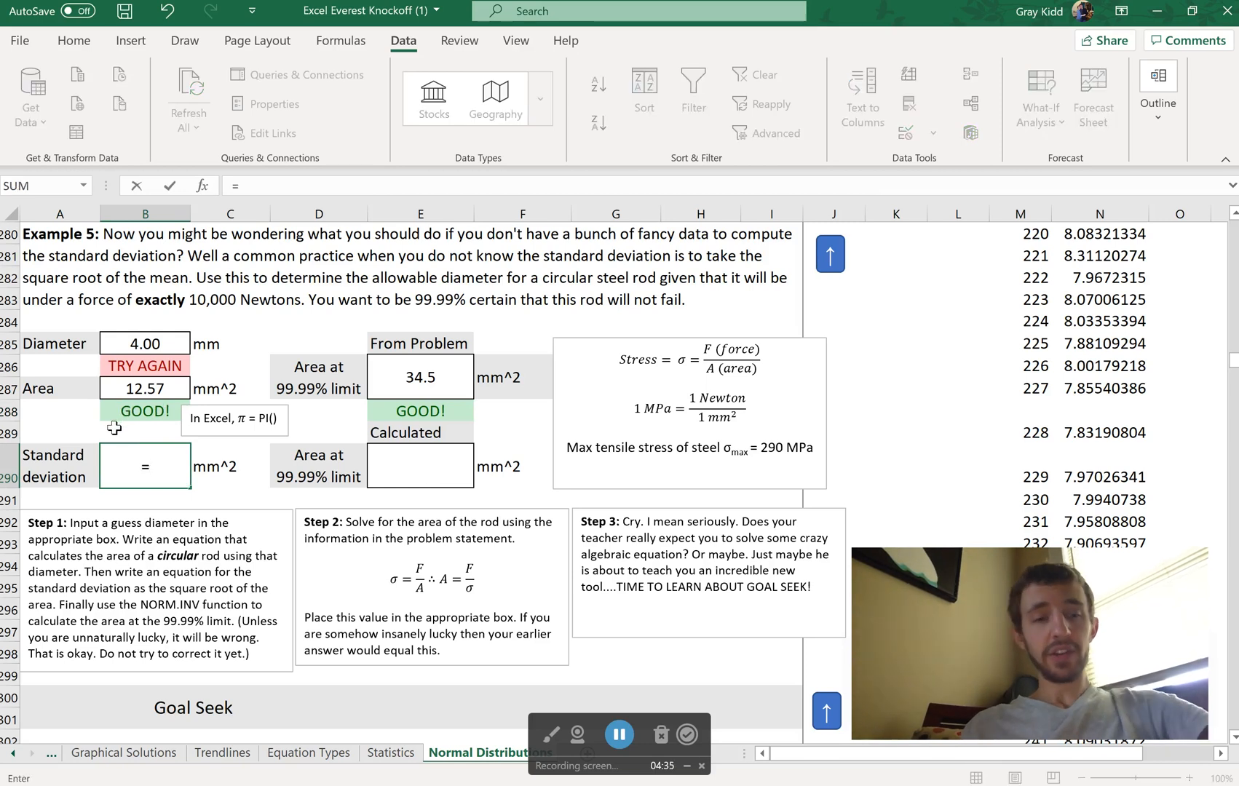
pyautogui.write('SQRT')
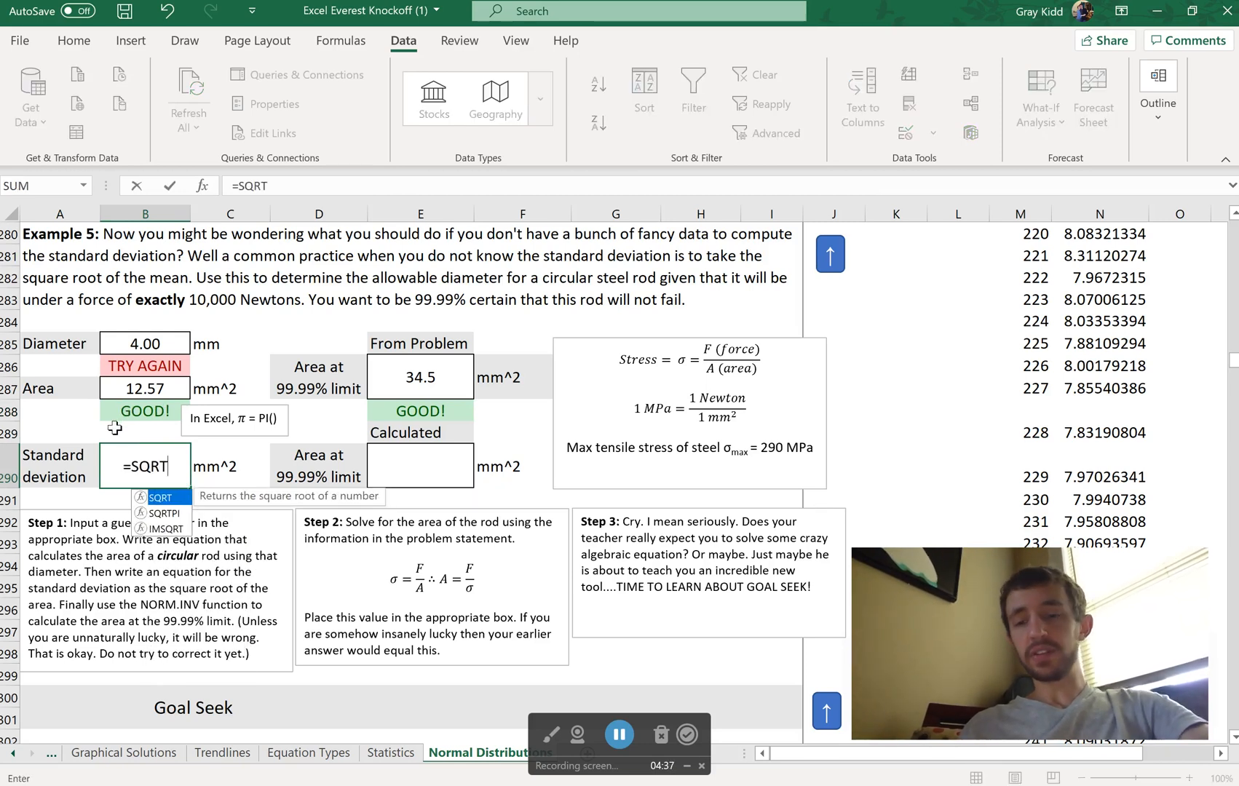
pyautogui.write('(')
pyautogui.press('BackSpace')
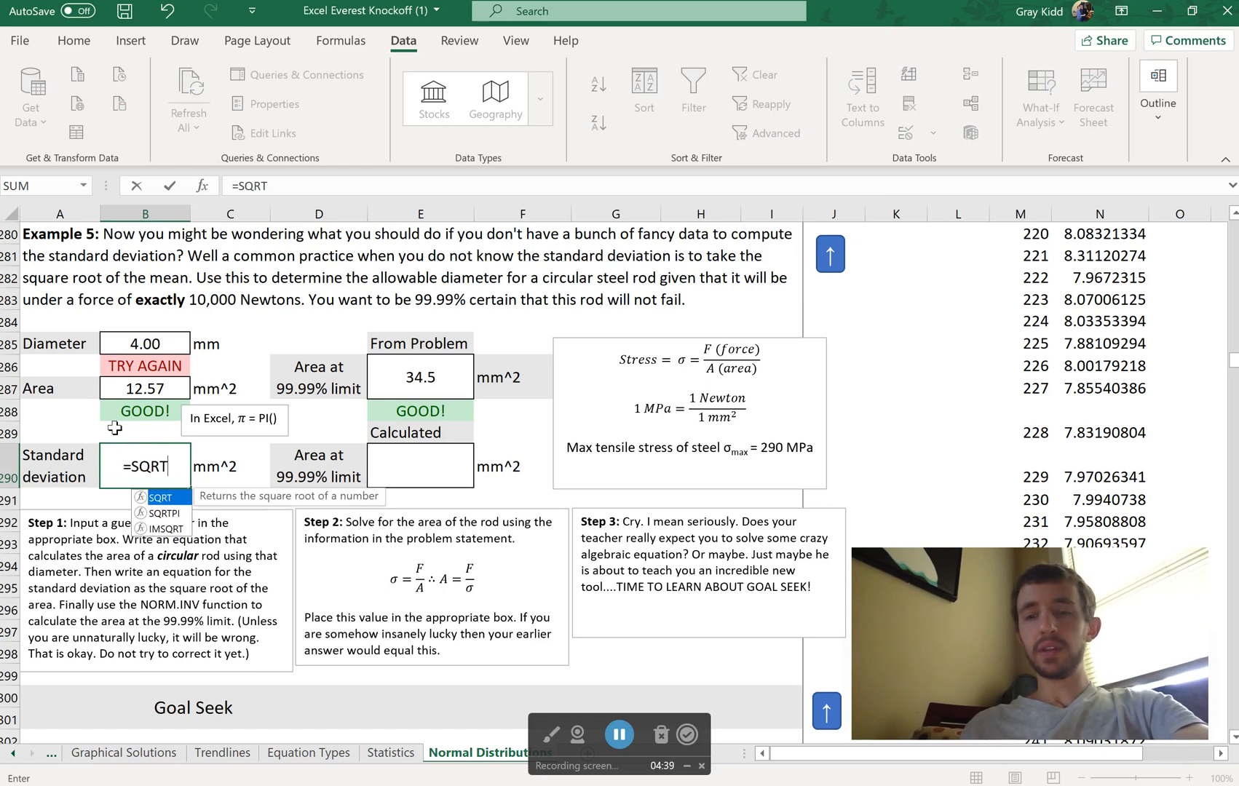
pyautogui.write('(')
pyautogui.click(141, 393)
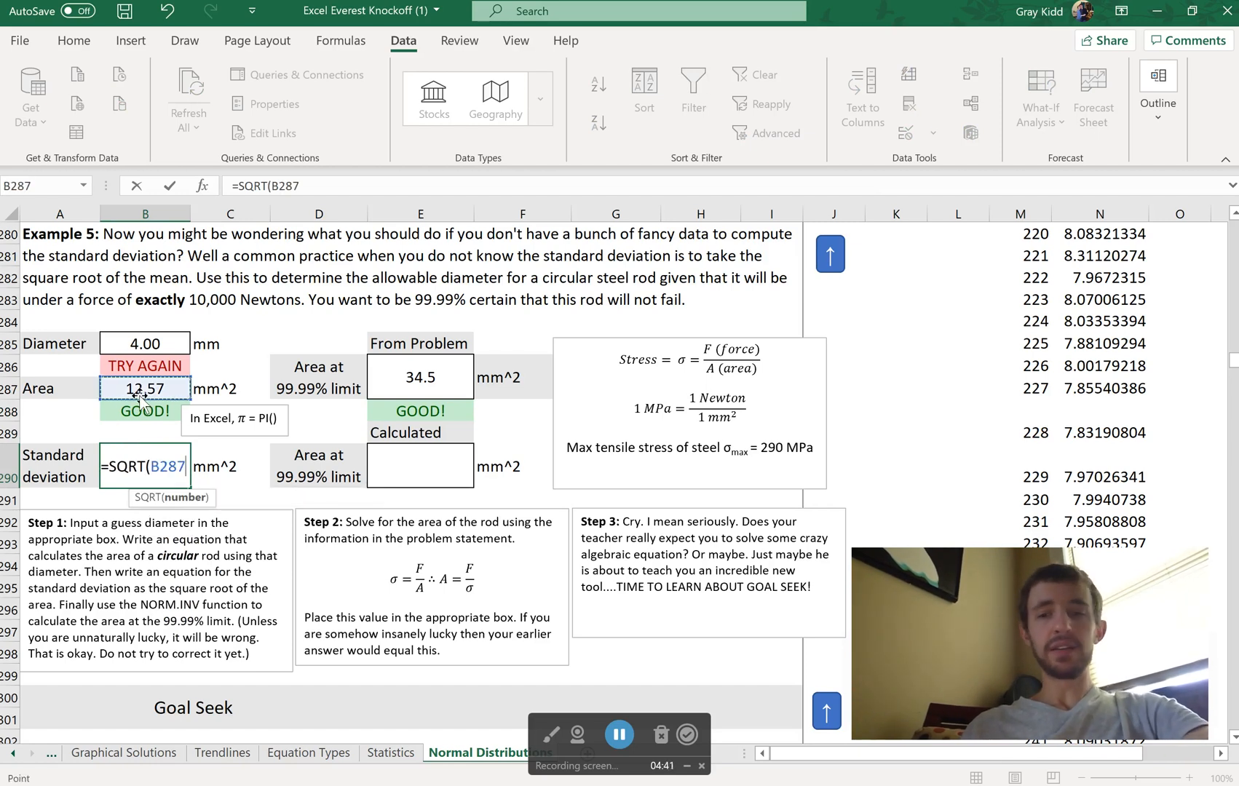
pyautogui.write(')')
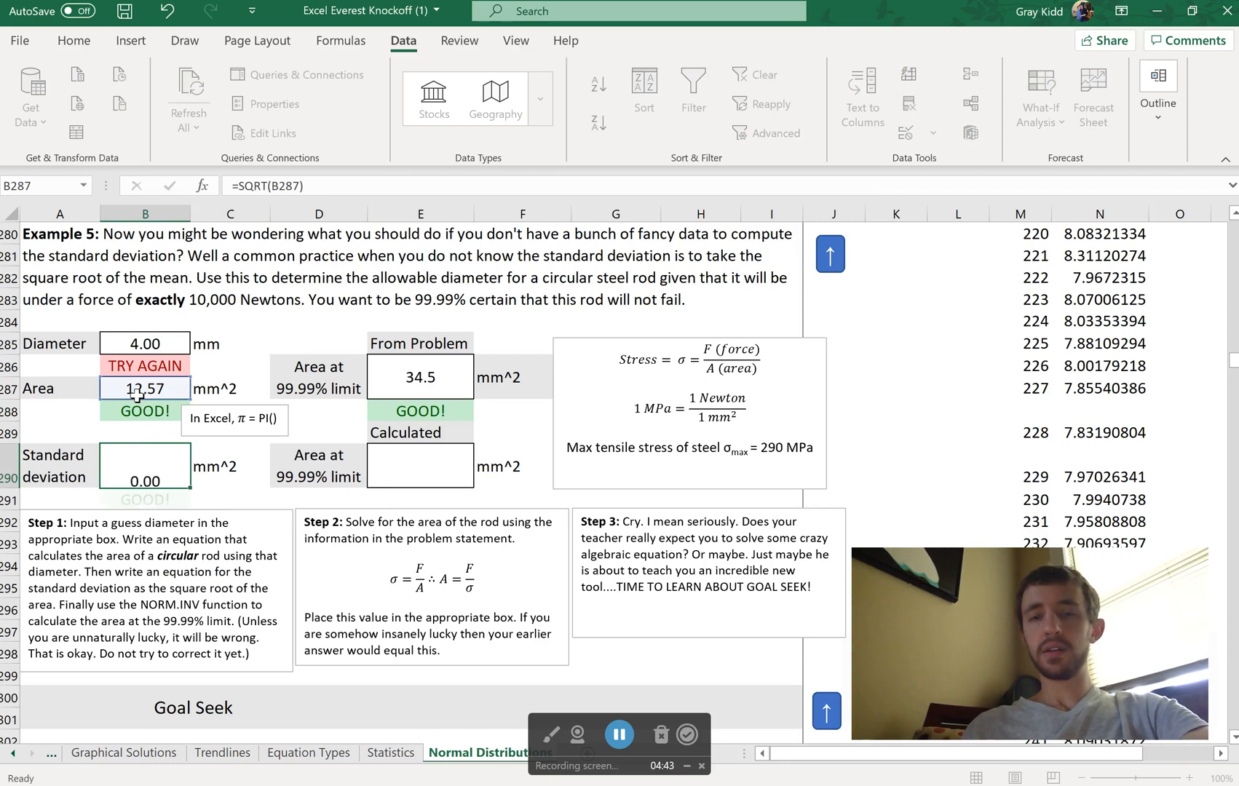
pyautogui.press('Return')
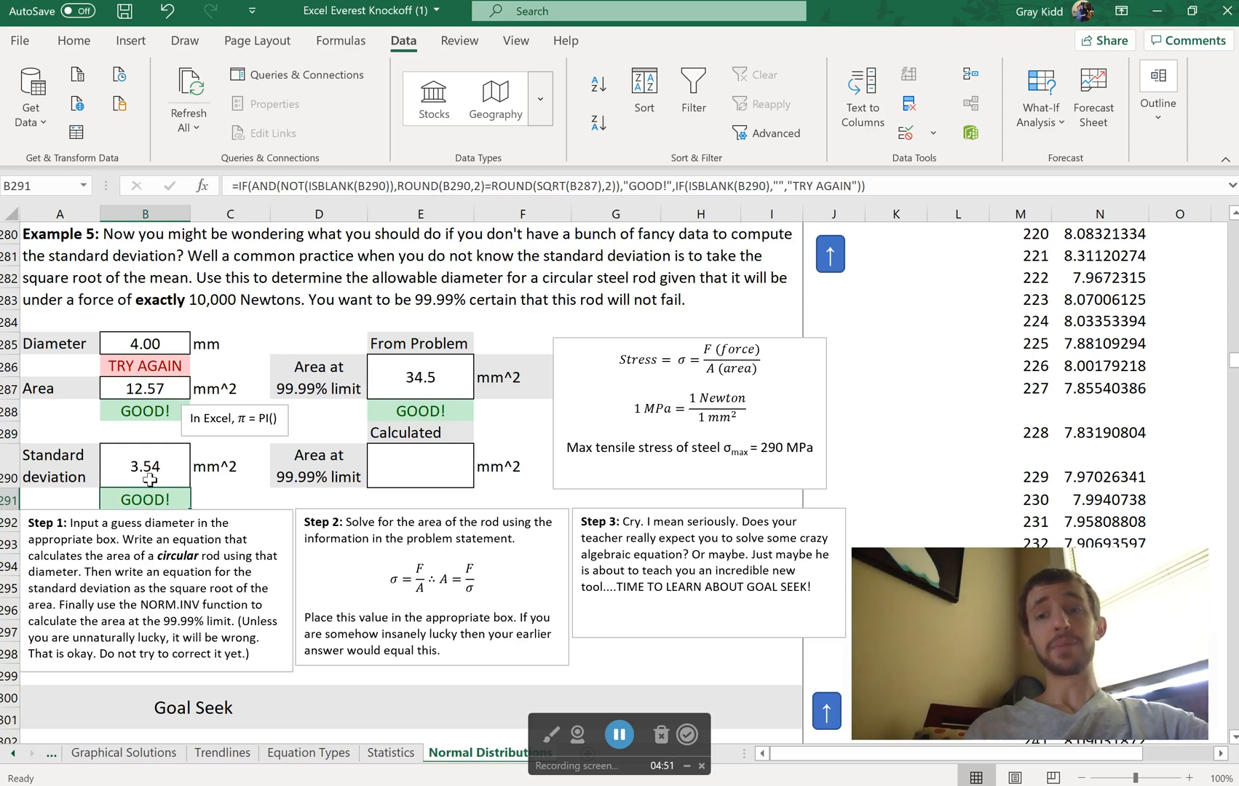
# Calculate the area at the 99.99% limit in E290 under Calculated with =NORM.INV(.01%,B287,B290).
pyautogui.click(424, 463)
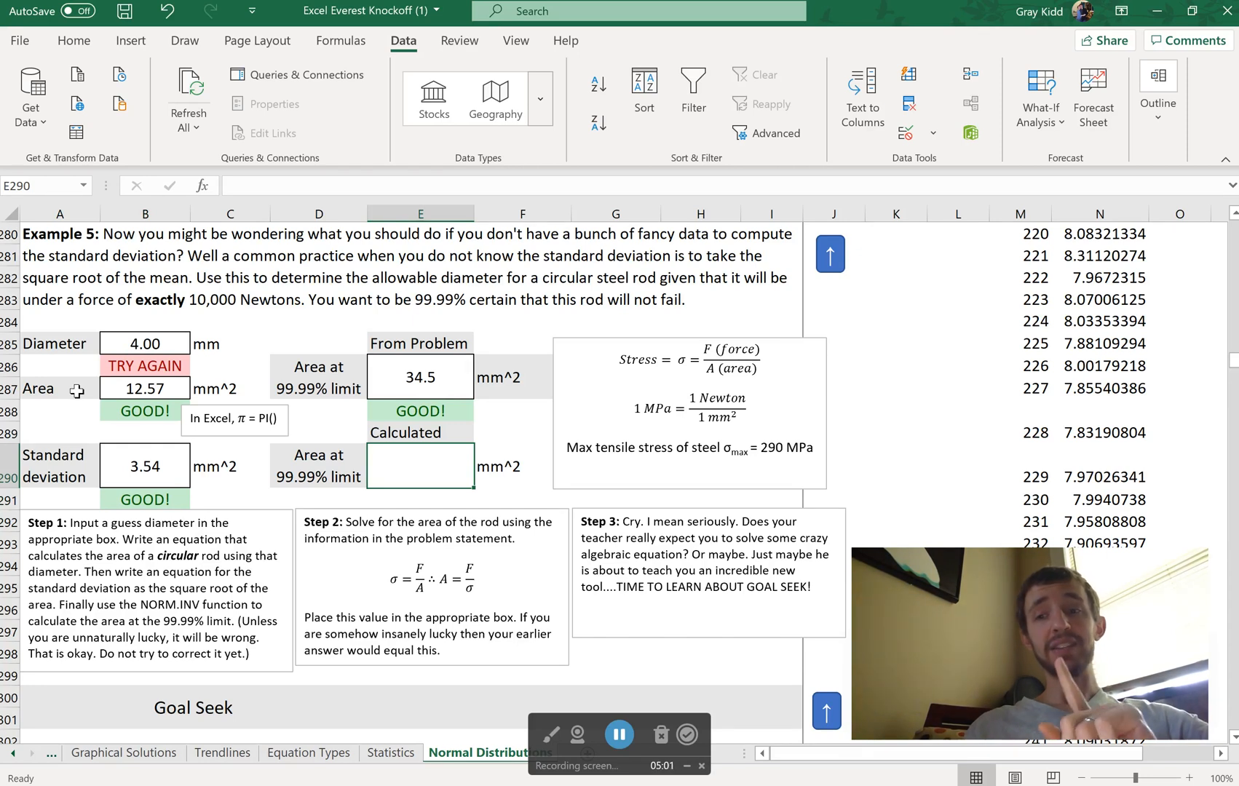
pyautogui.scroll(8, 285, 416)
pyautogui.scroll(12, 285, 416)
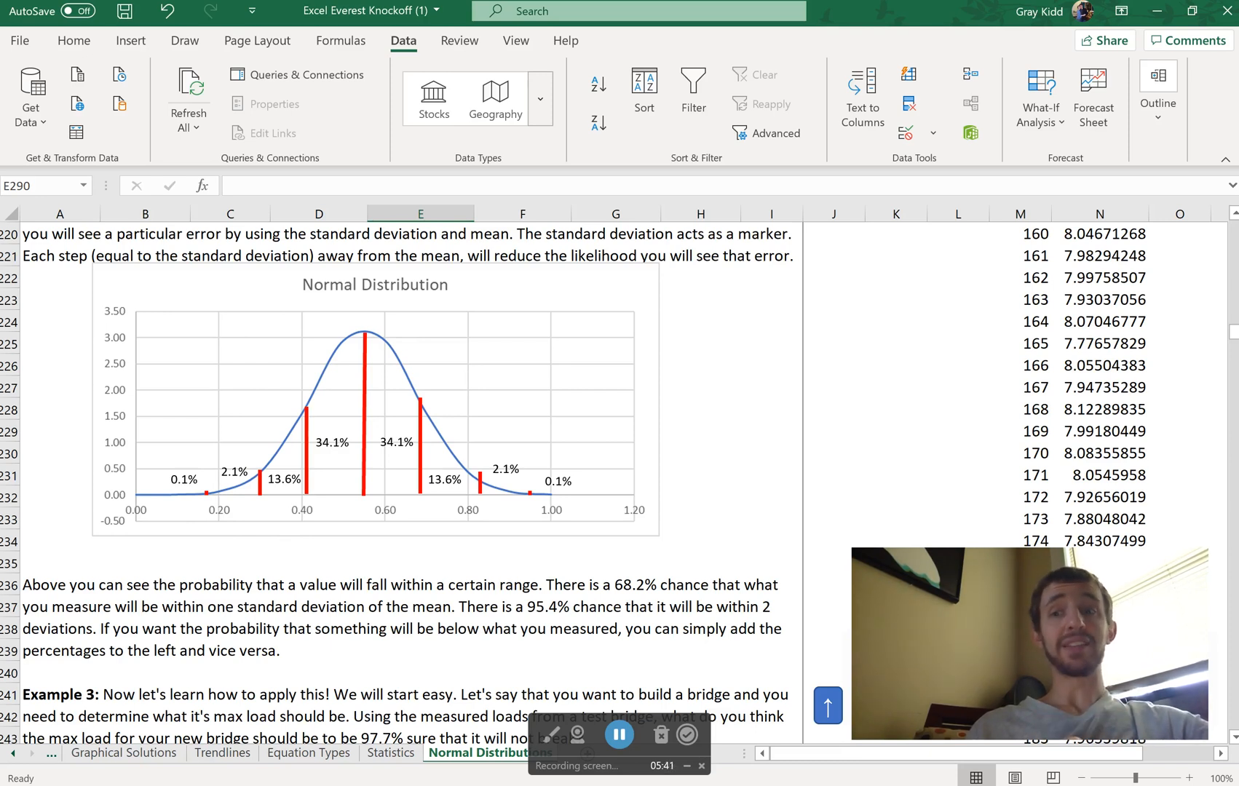
pyautogui.scroll(-14, 204, 471)
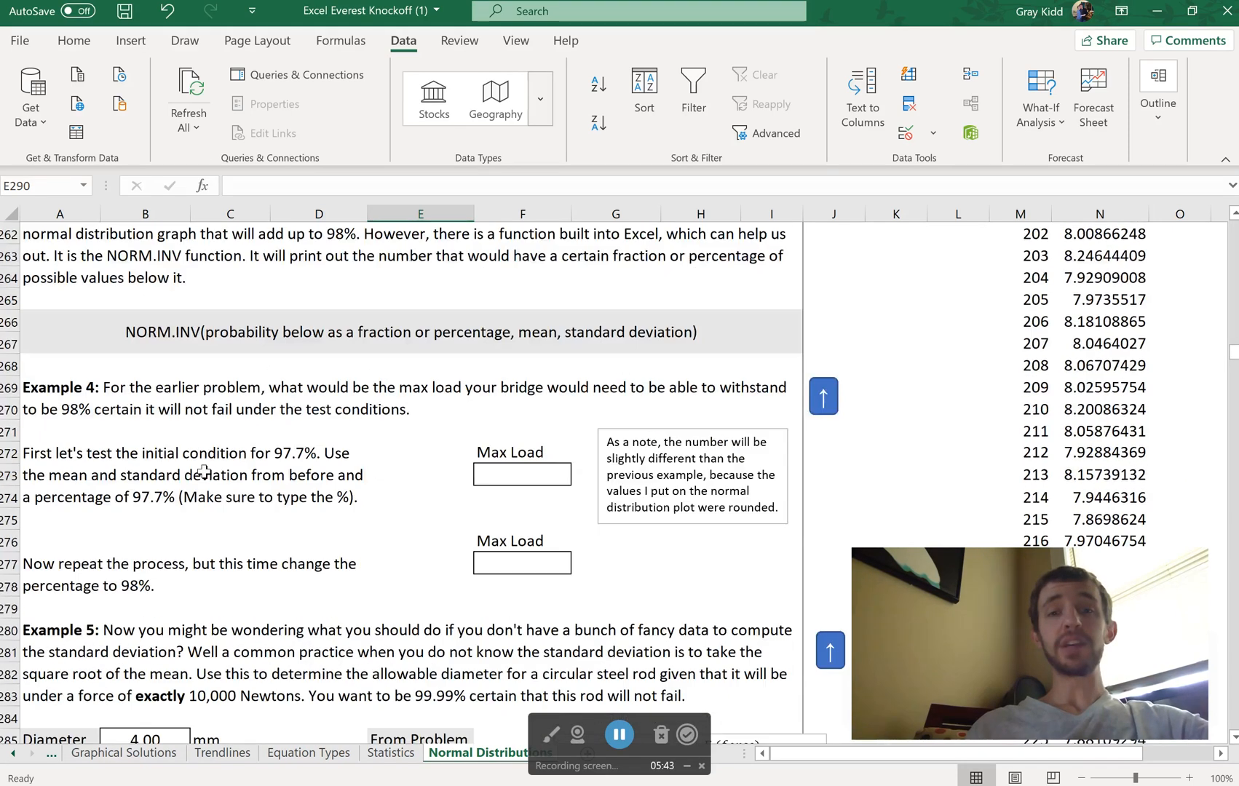
pyautogui.scroll(-3, 204, 471)
pyautogui.scroll(-2, 204, 472)
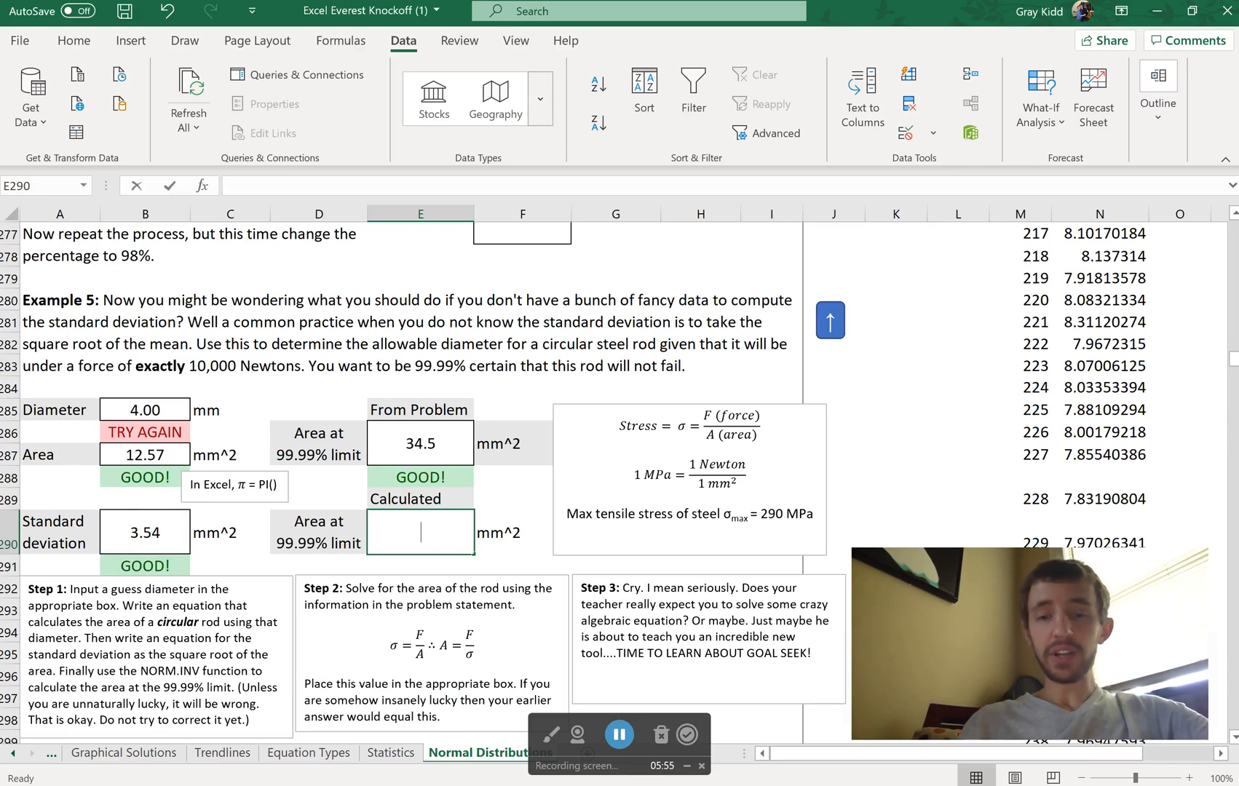
pyautogui.write('=NORM.INV(')
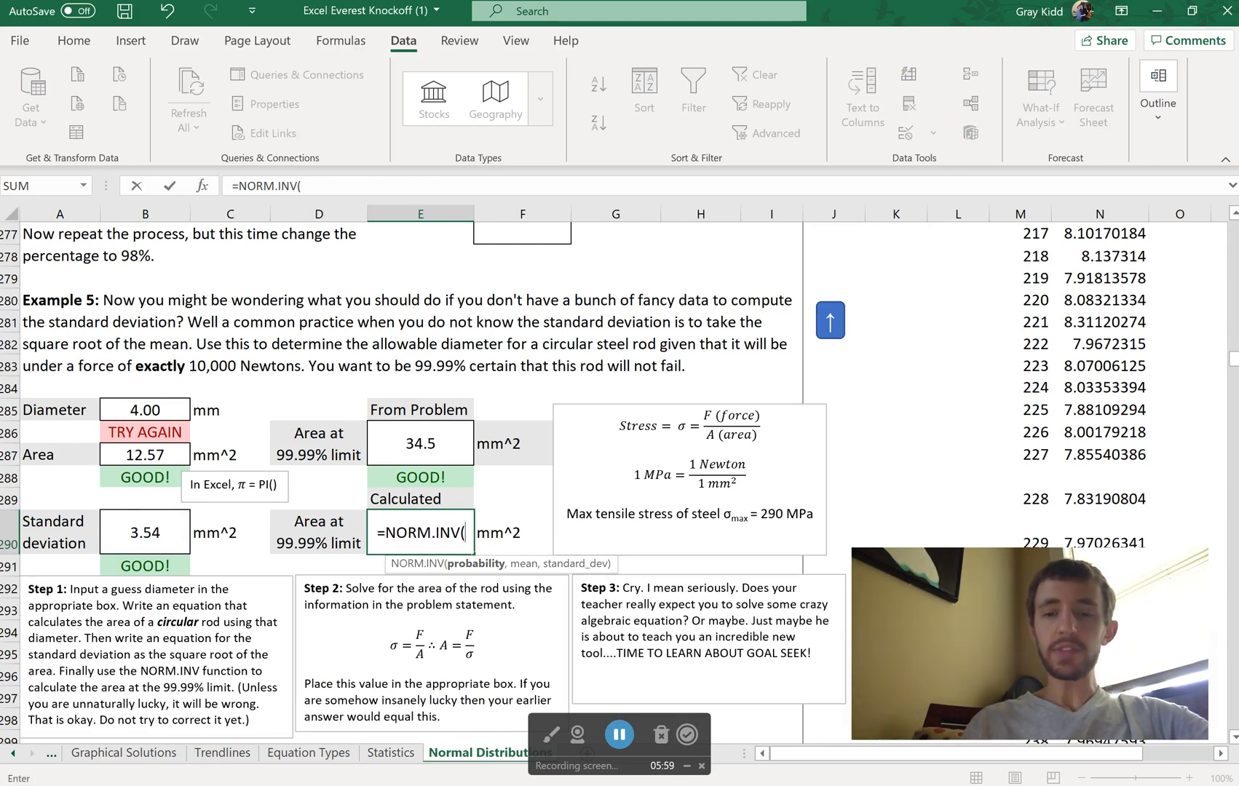
pyautogui.write('.0')
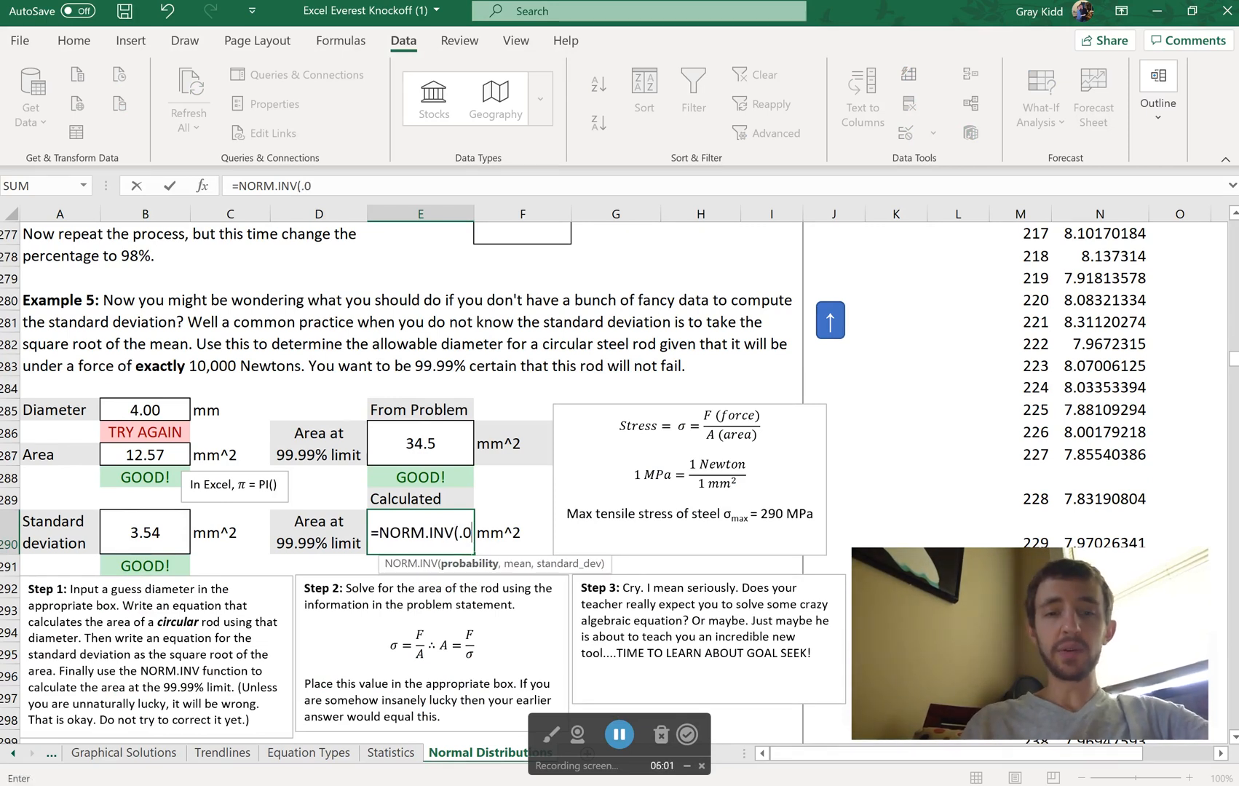
pyautogui.write('1%')
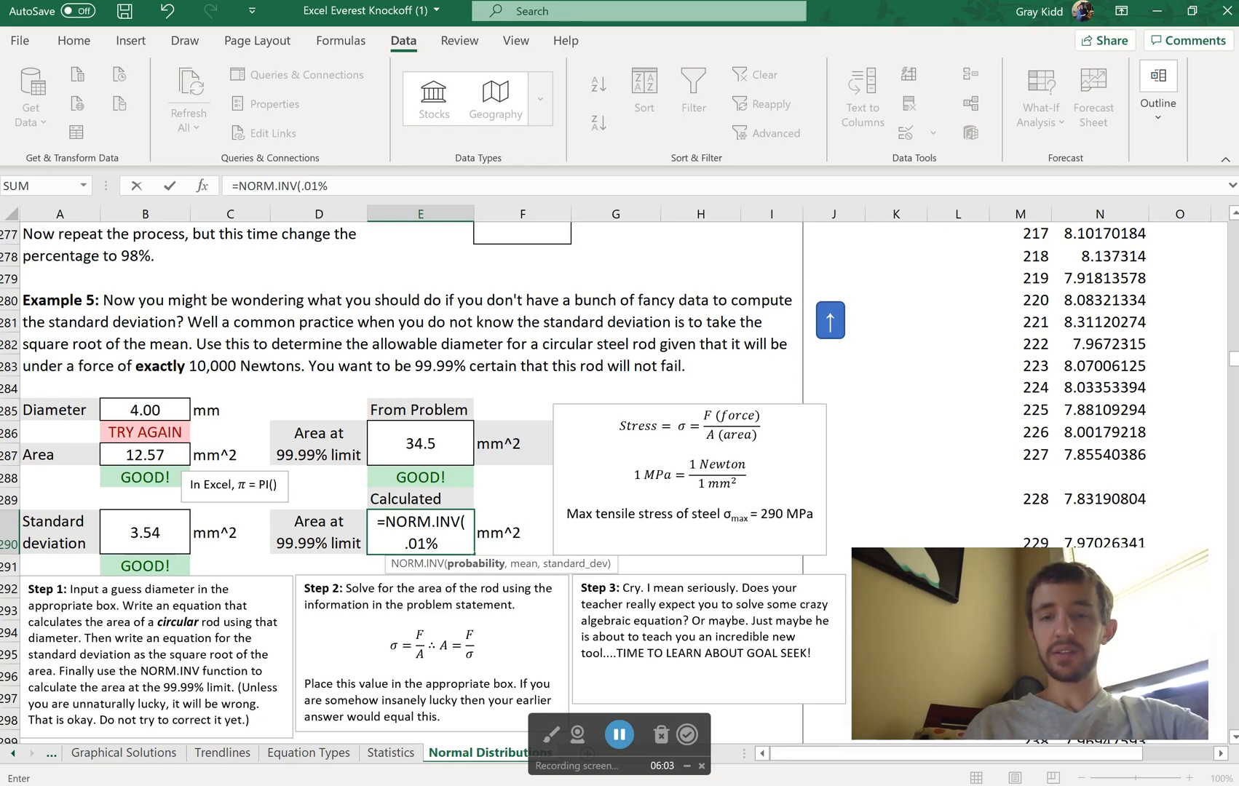
pyautogui.write(',')
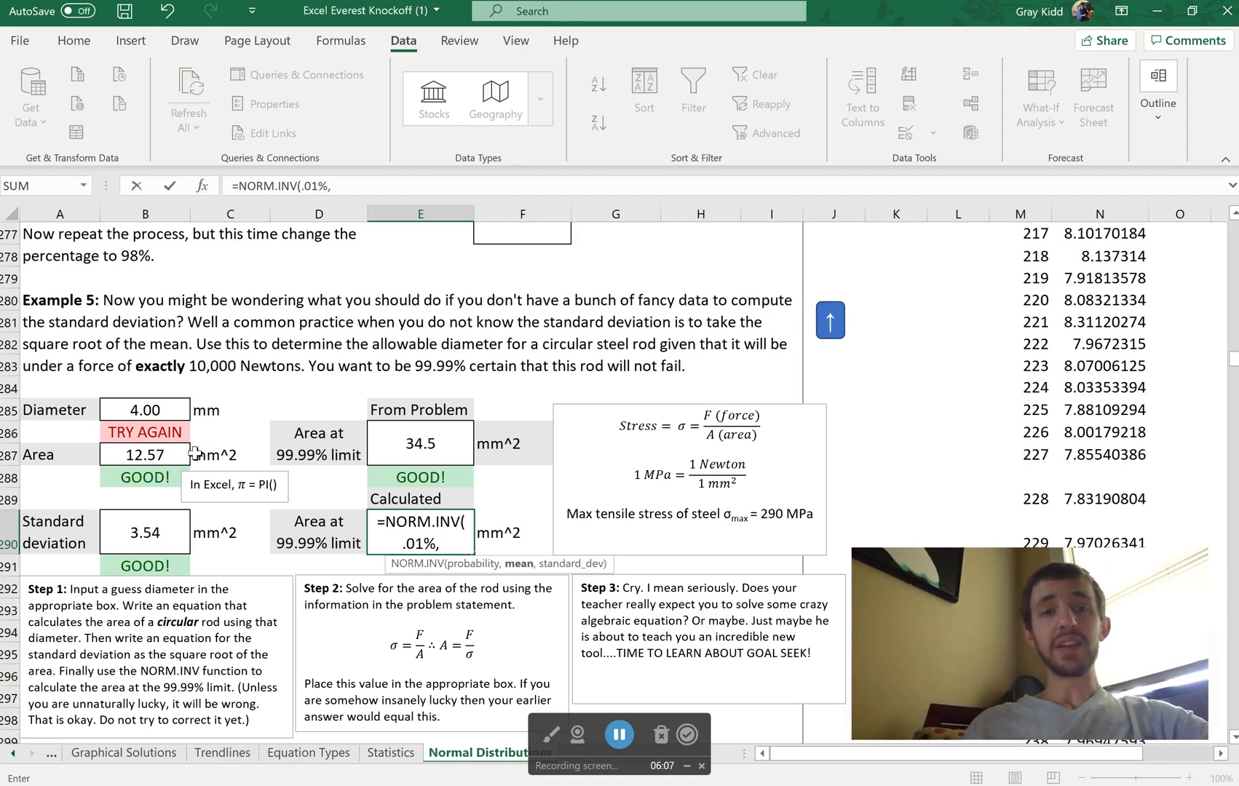
pyautogui.click(128, 456)
pyautogui.write(',')
pyautogui.click(135, 531)
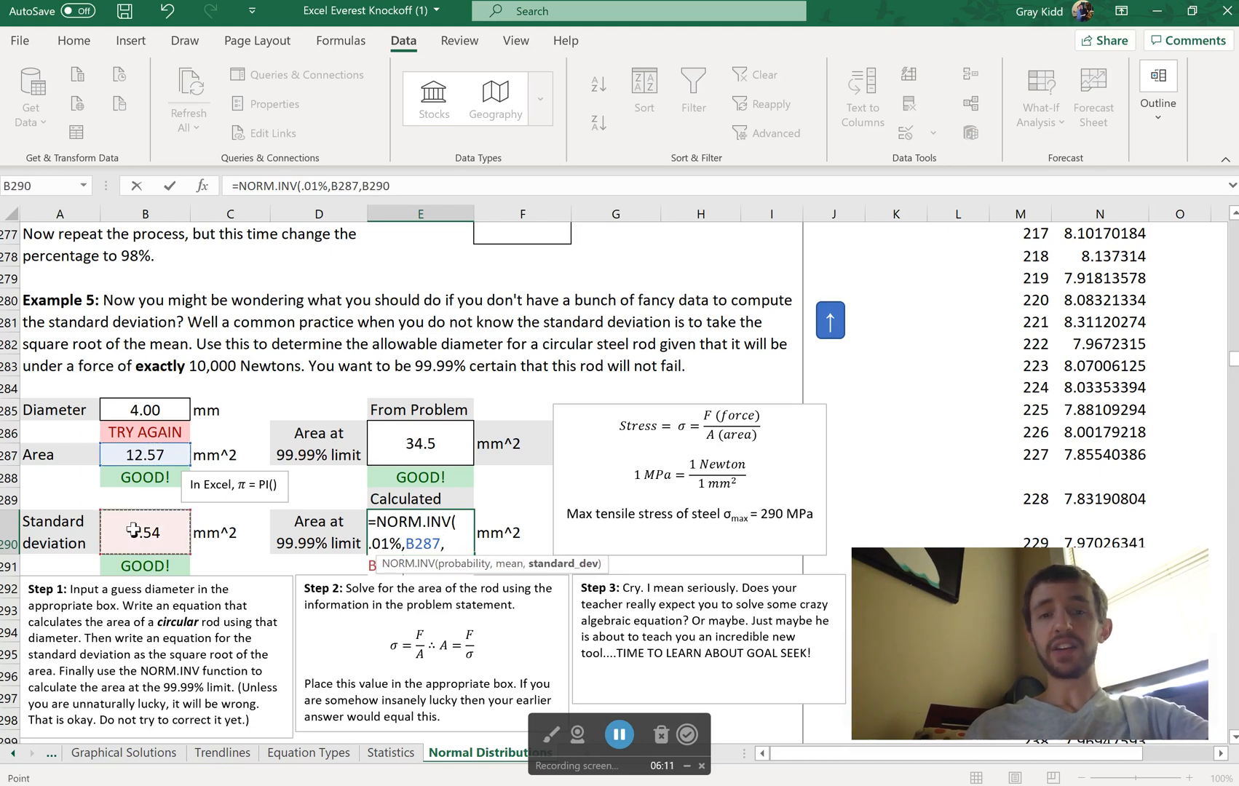
pyautogui.write(')')
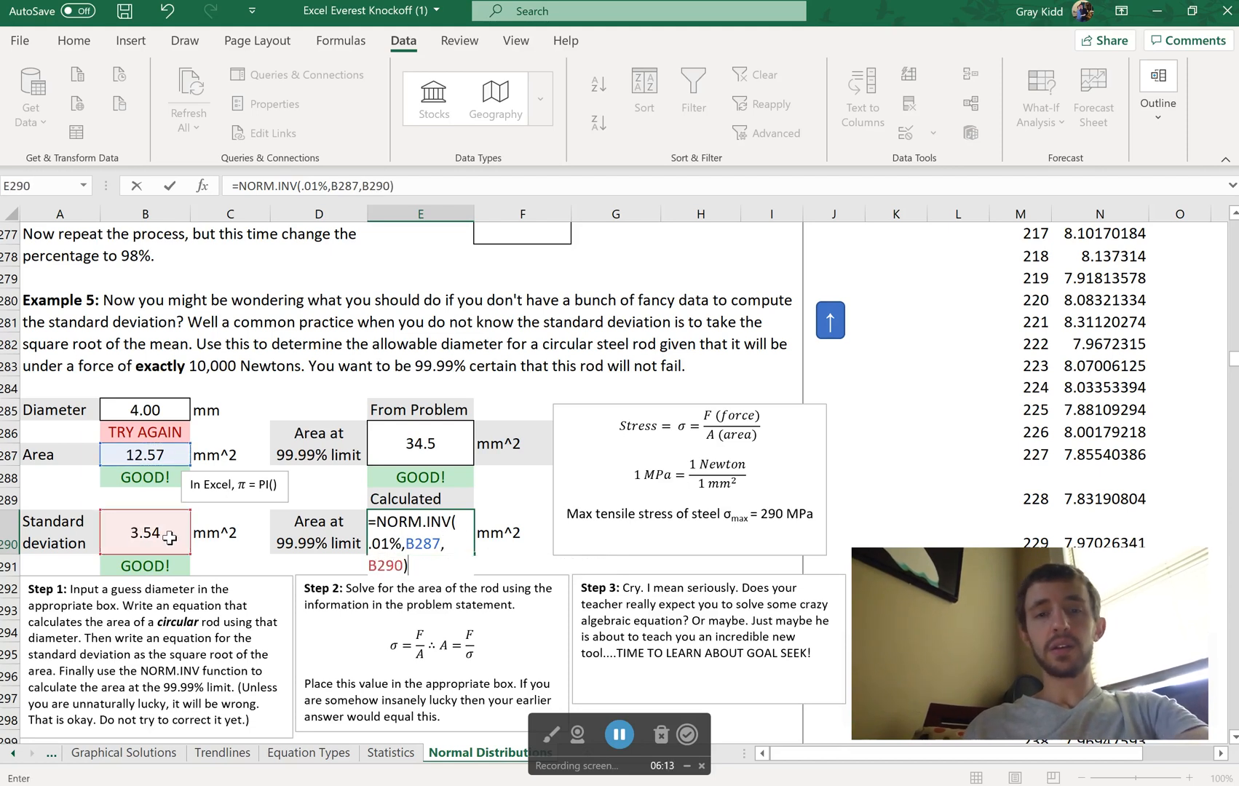
pyautogui.press('Return')
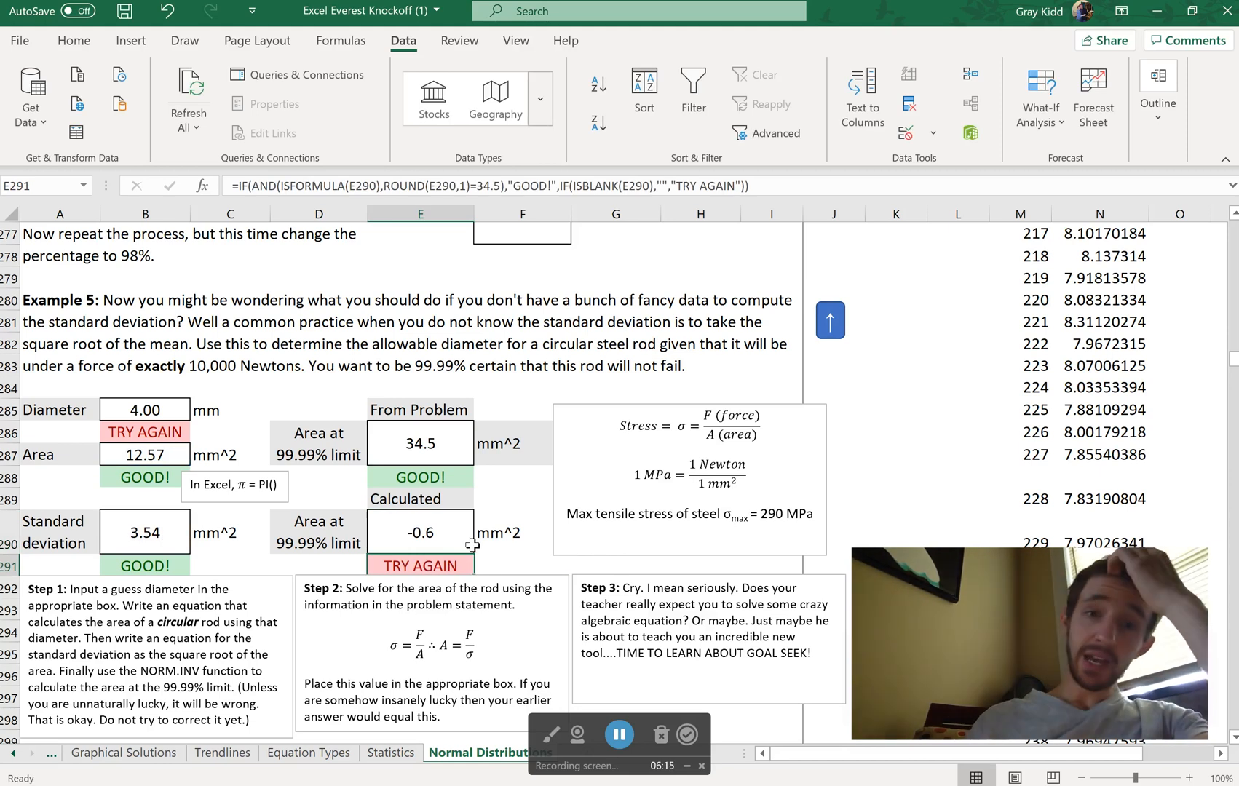
# Inspect the cell references used by the NORM.INV formula in E290, leaving the formula as it is.
pyautogui.click(420, 522)
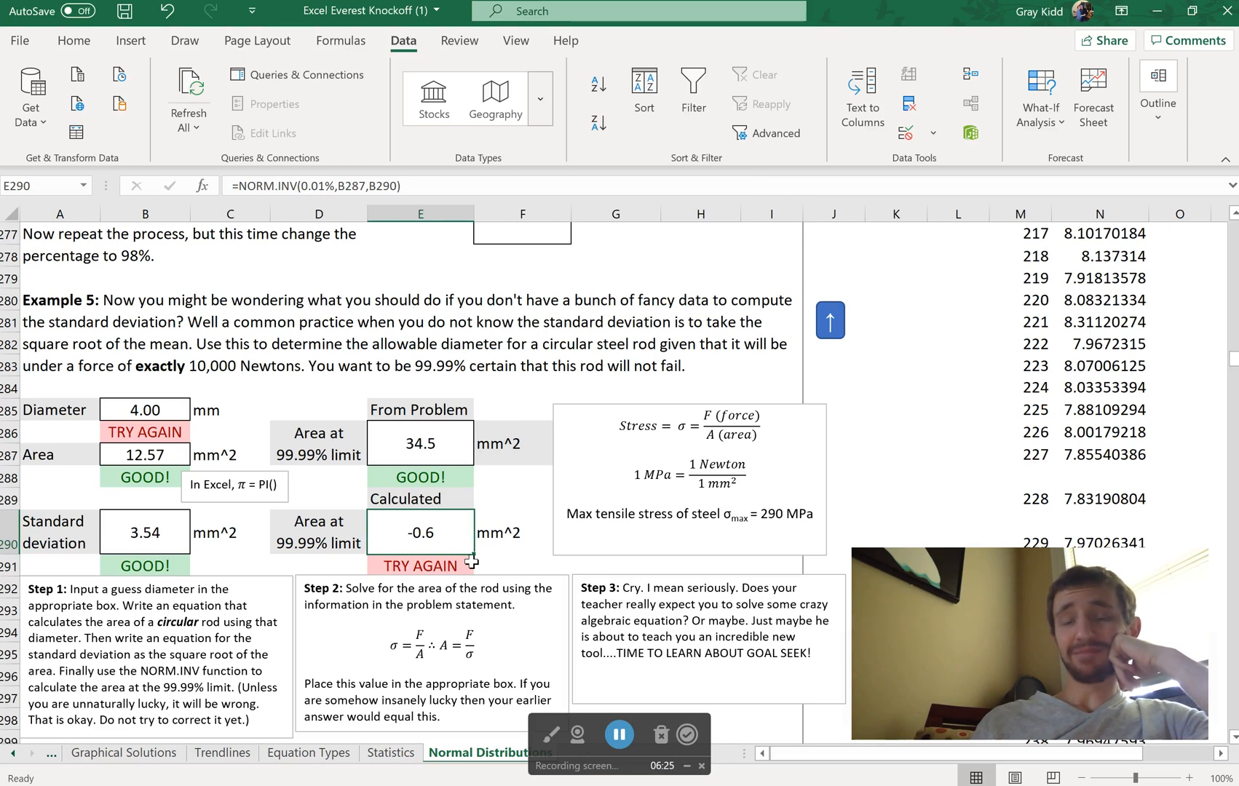
pyautogui.doubleClick(443, 540)
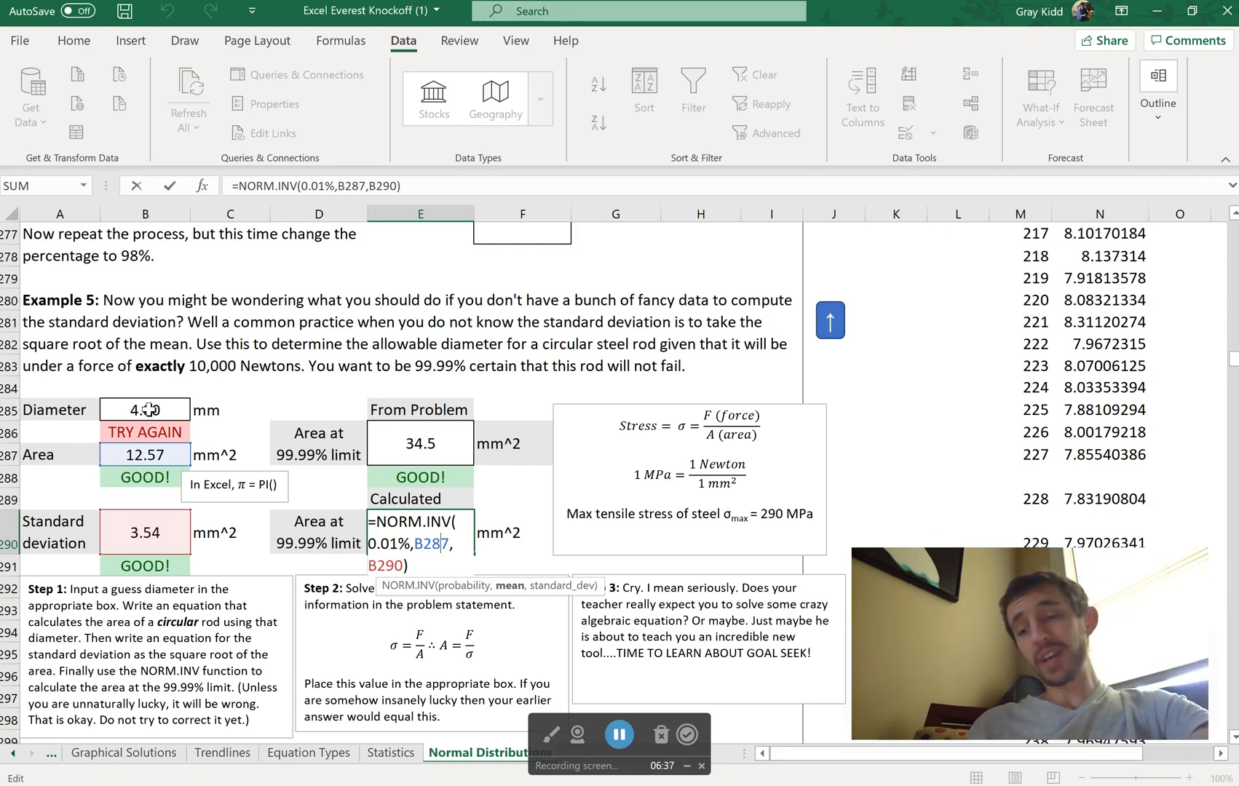
pyautogui.press('Return')
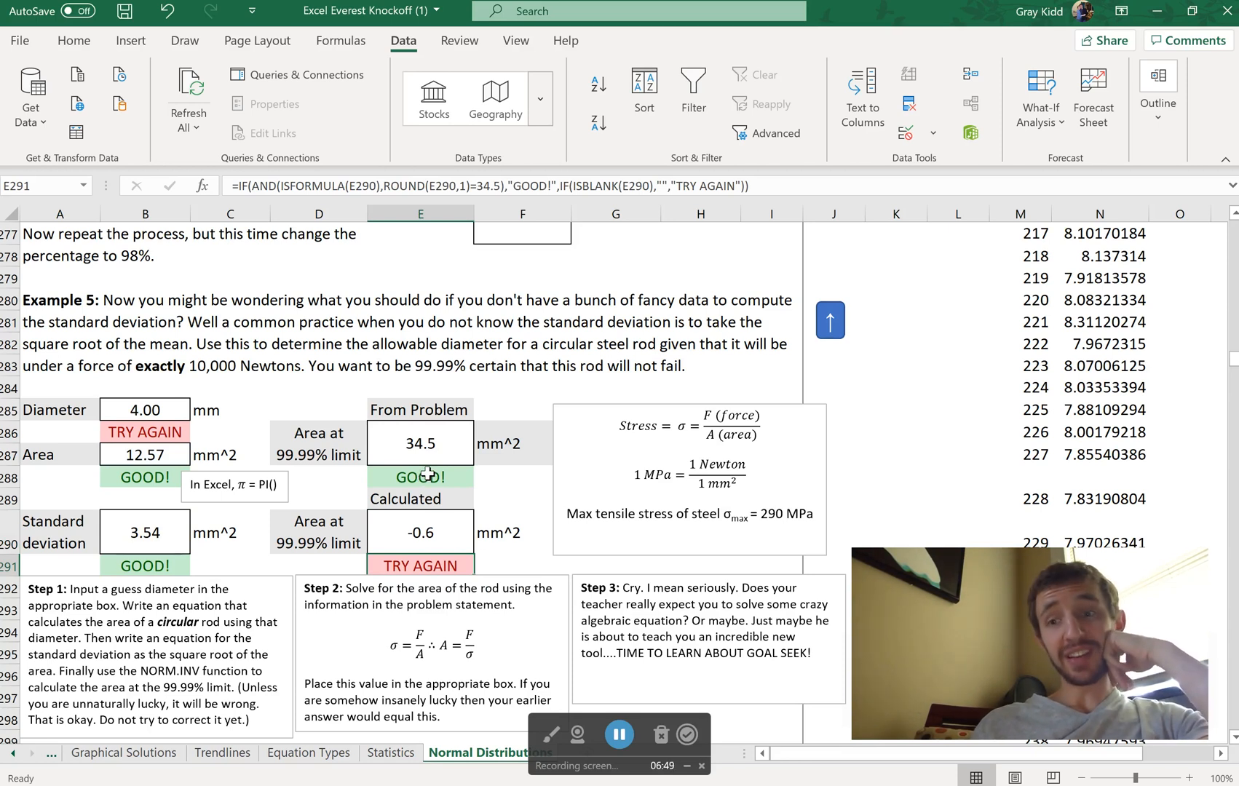
# Use Goal Seek to set the calculated area in E290 to 34.5 by changing the diameter in B285, and keep the solution.
pyautogui.scroll(-7, 443, 464)
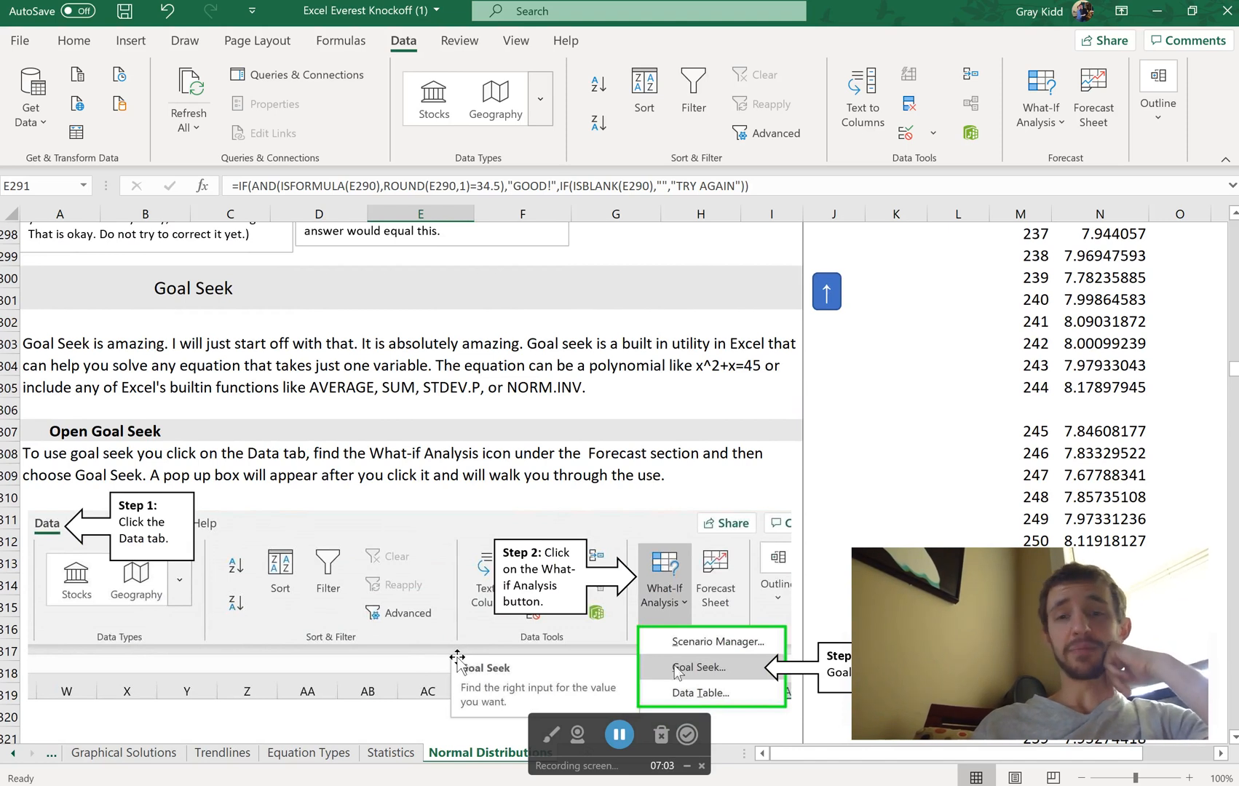
pyautogui.scroll(6, 457, 657)
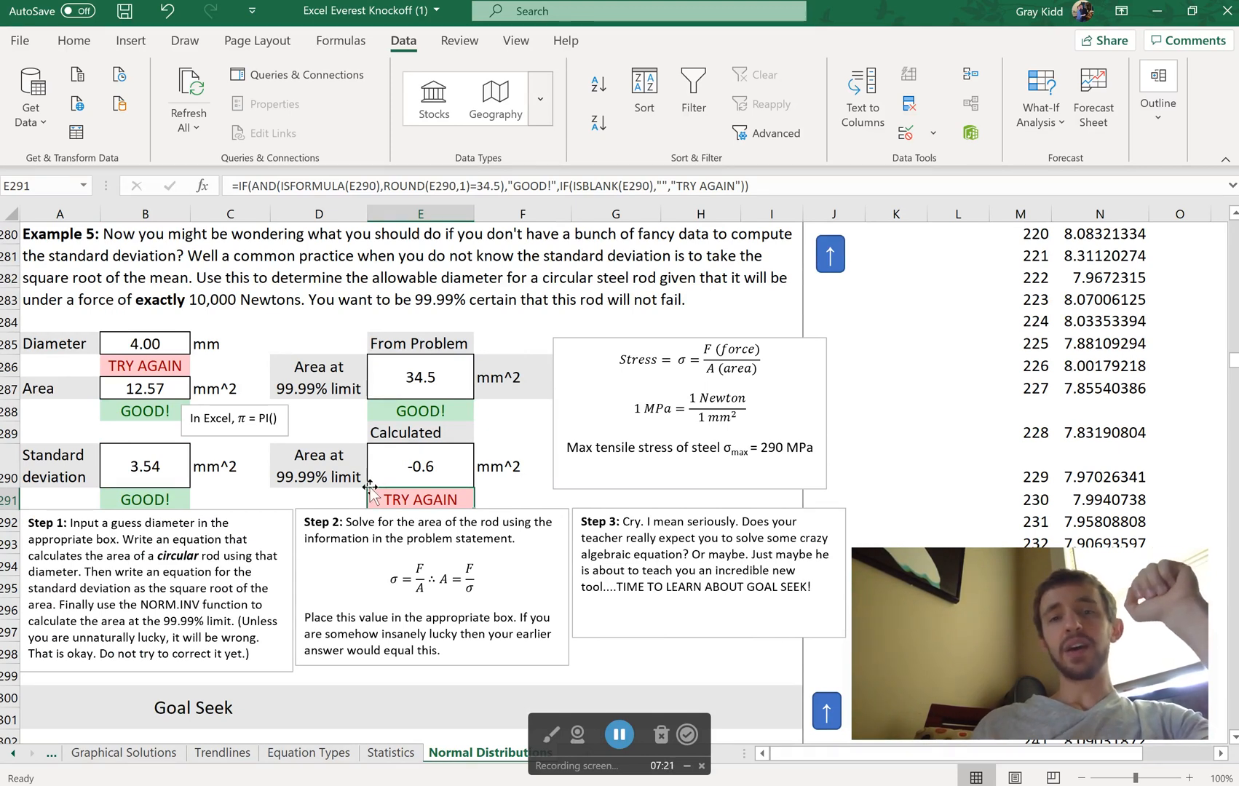
pyautogui.click(435, 469)
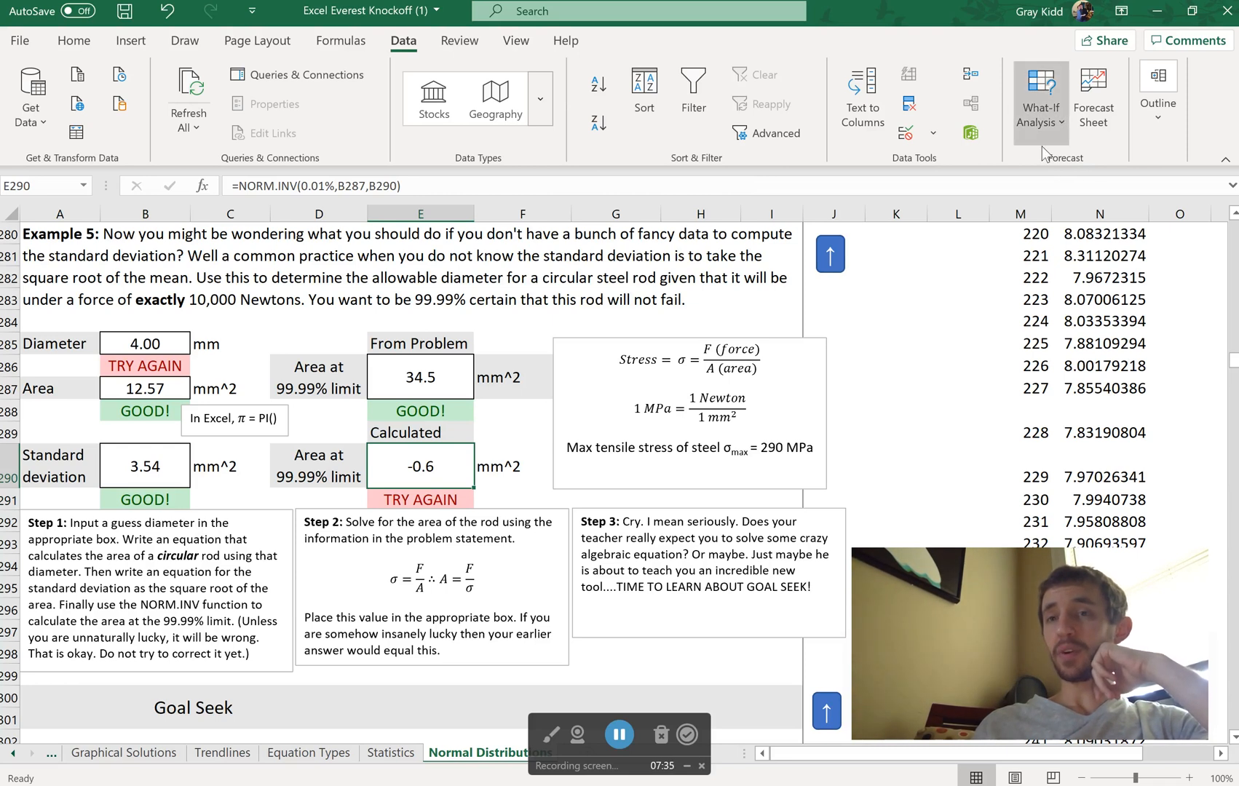
pyautogui.click(1047, 121)
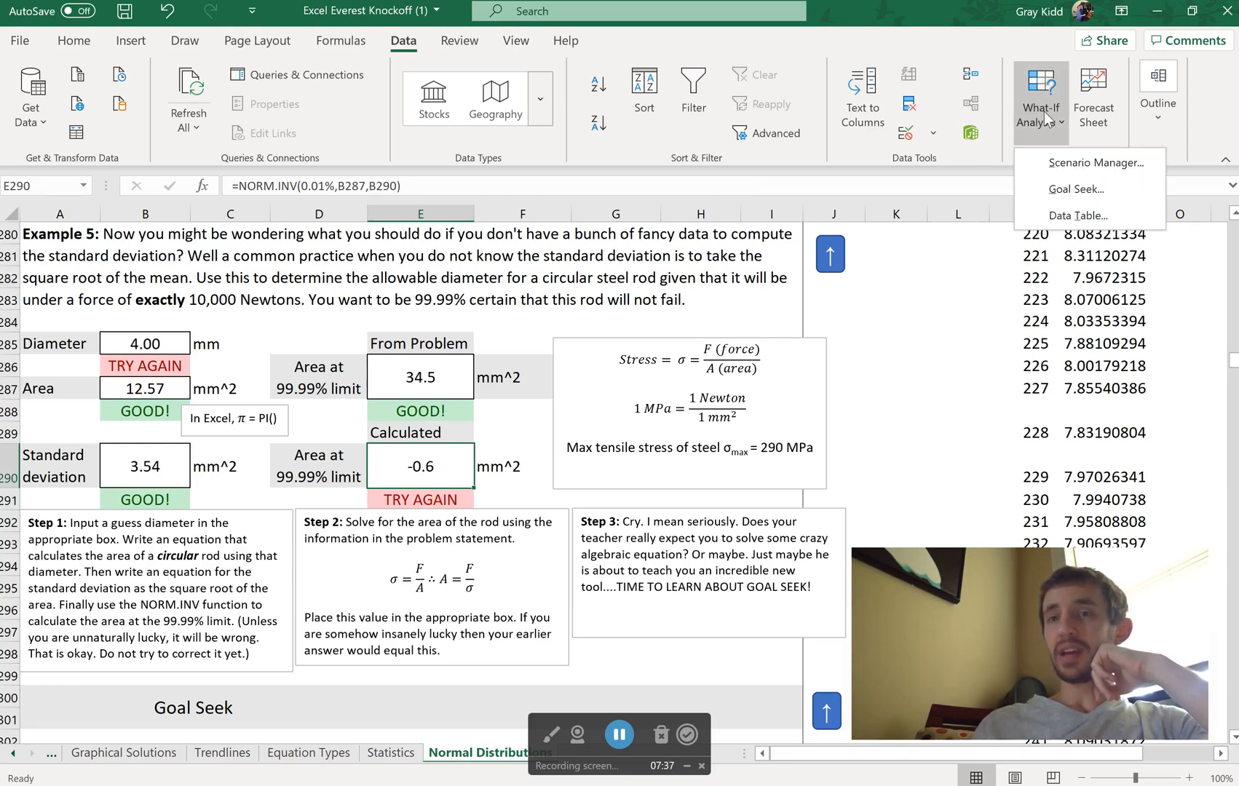
pyautogui.click(1059, 190)
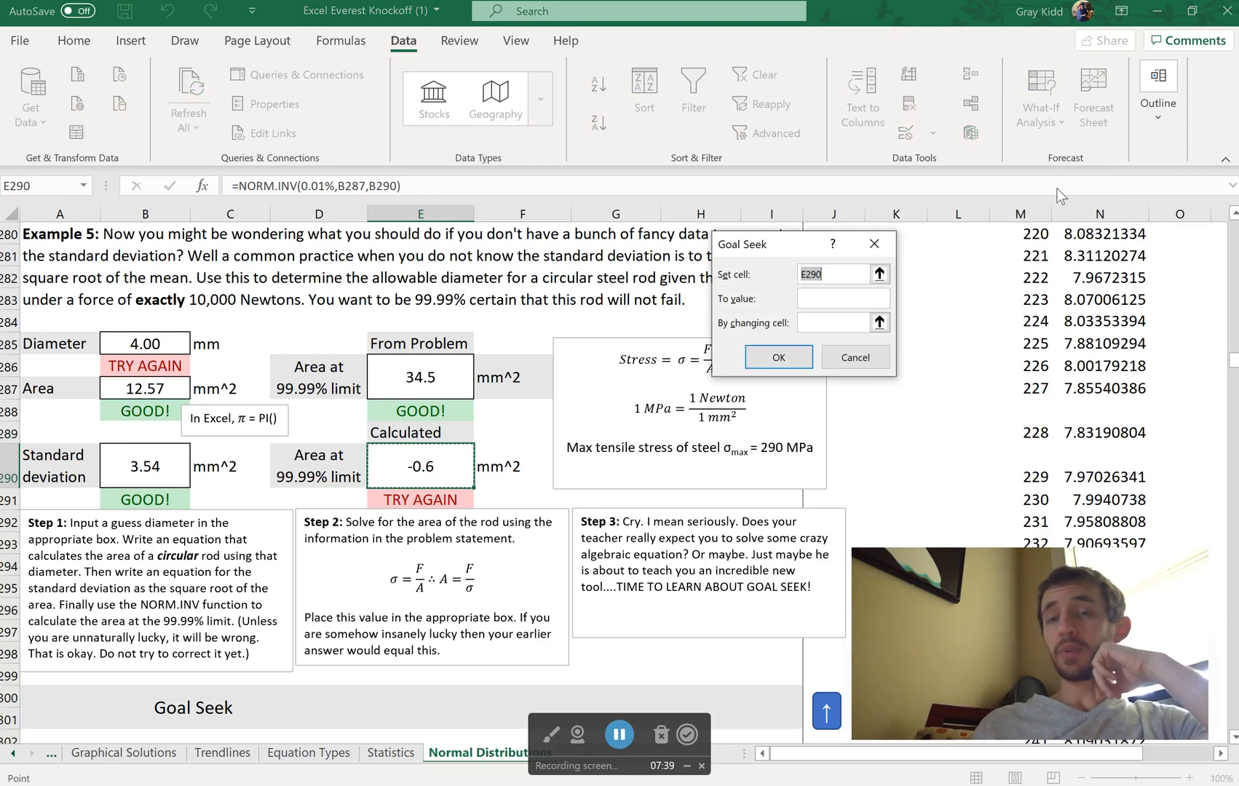
pyautogui.moveTo(773, 241); pyautogui.dragTo(732, 260)
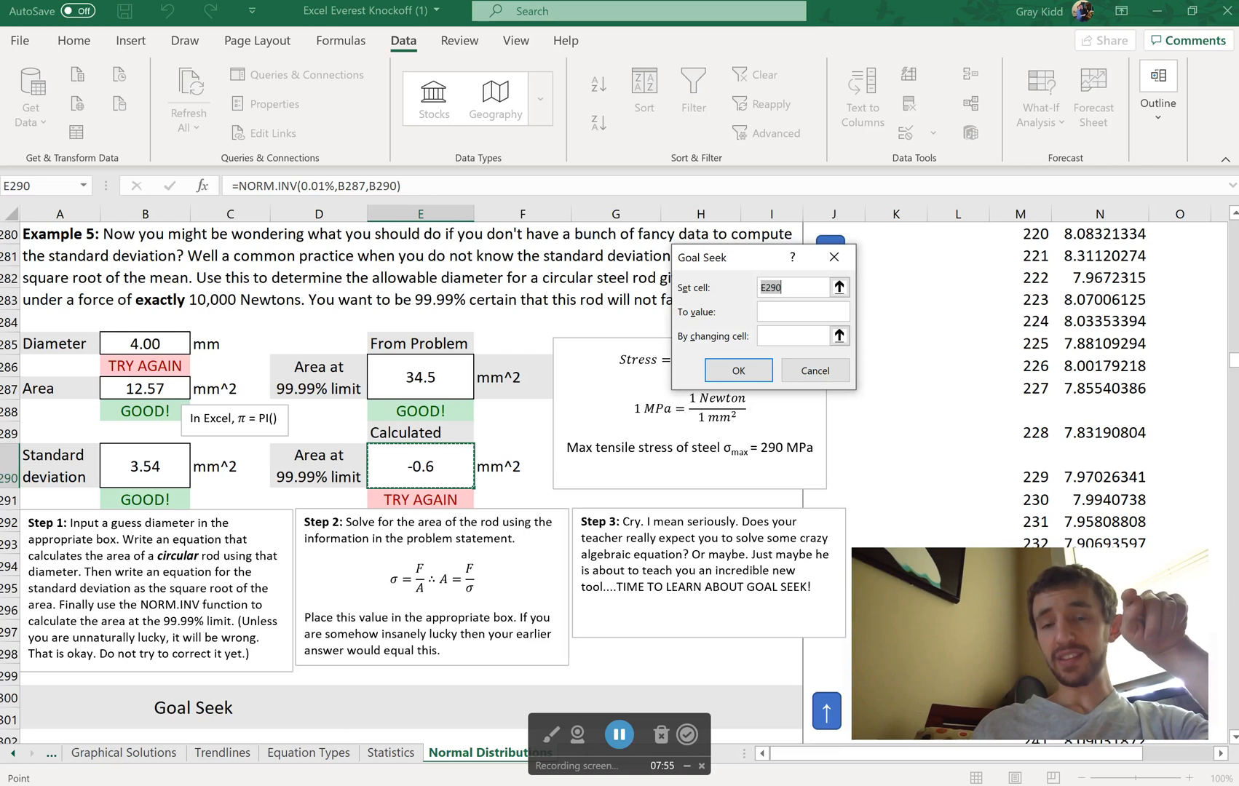
pyautogui.click(771, 313)
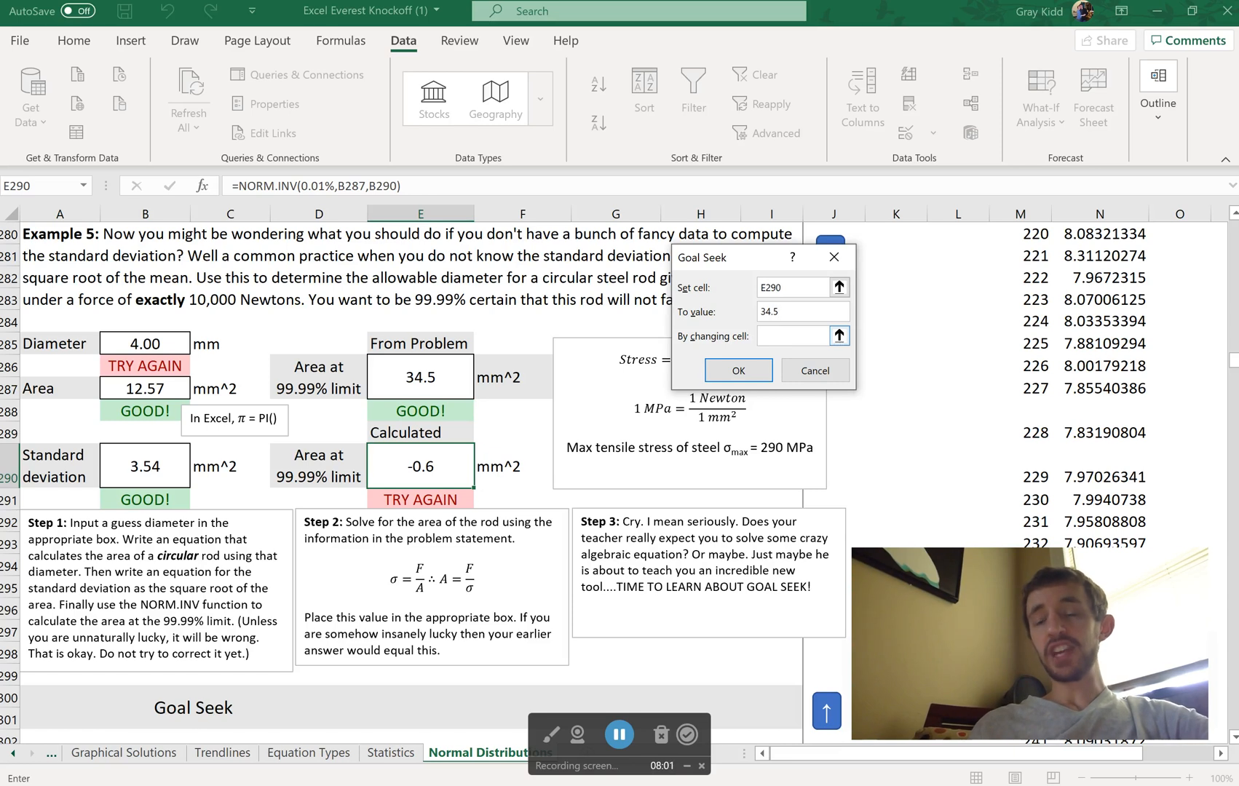
pyautogui.click(120, 343)
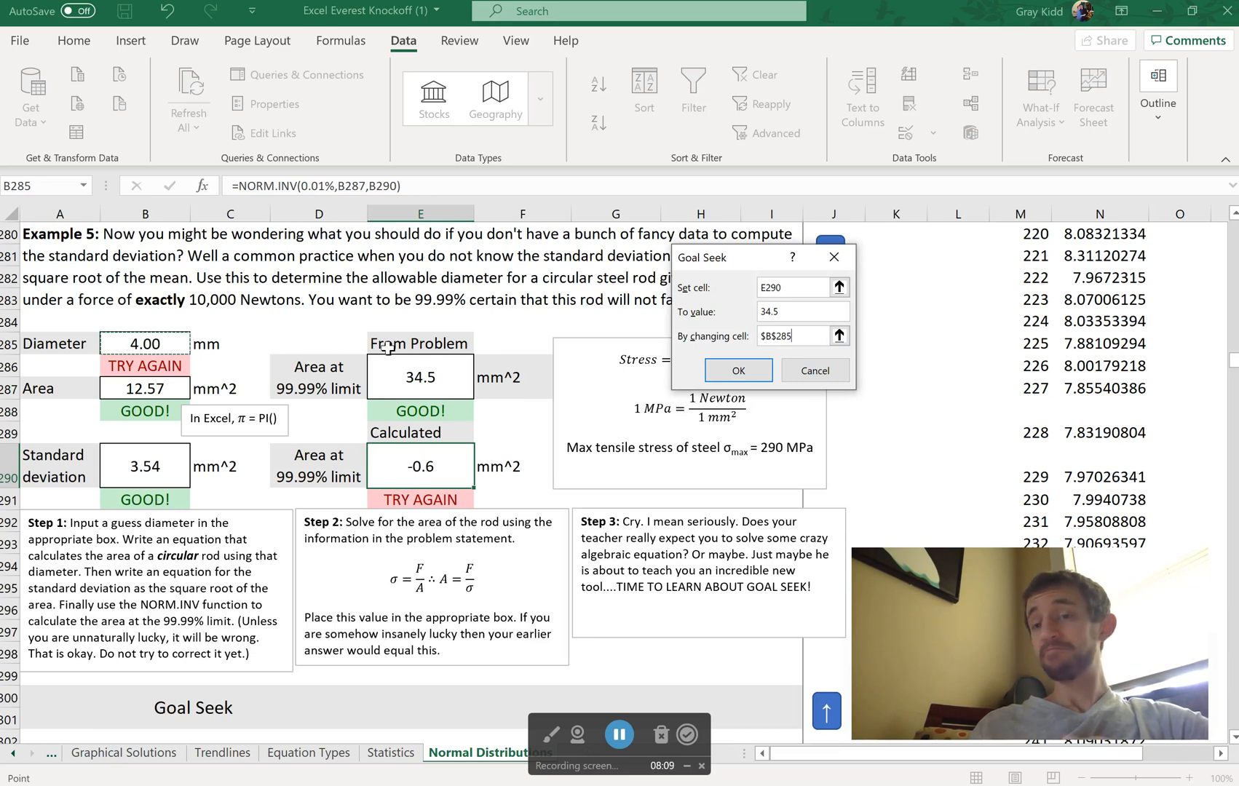
pyautogui.click(740, 371)
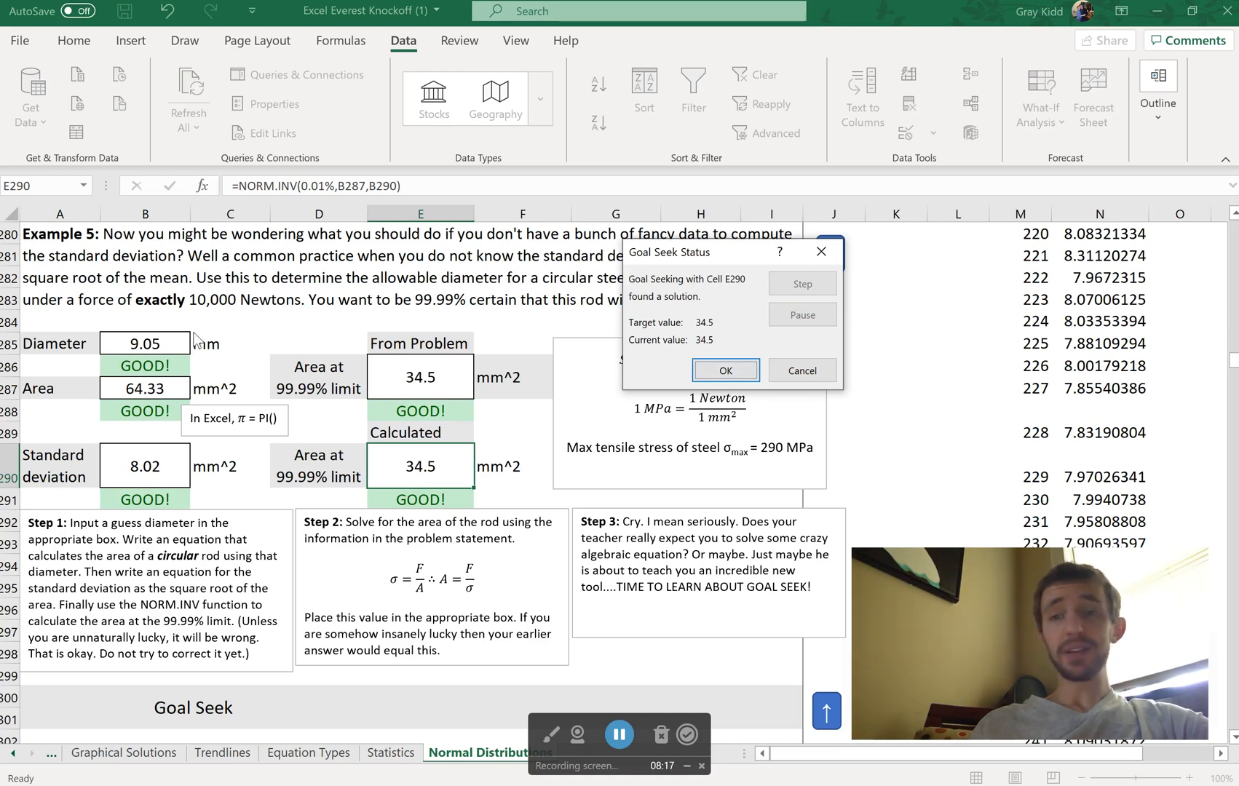
pyautogui.click(722, 370)
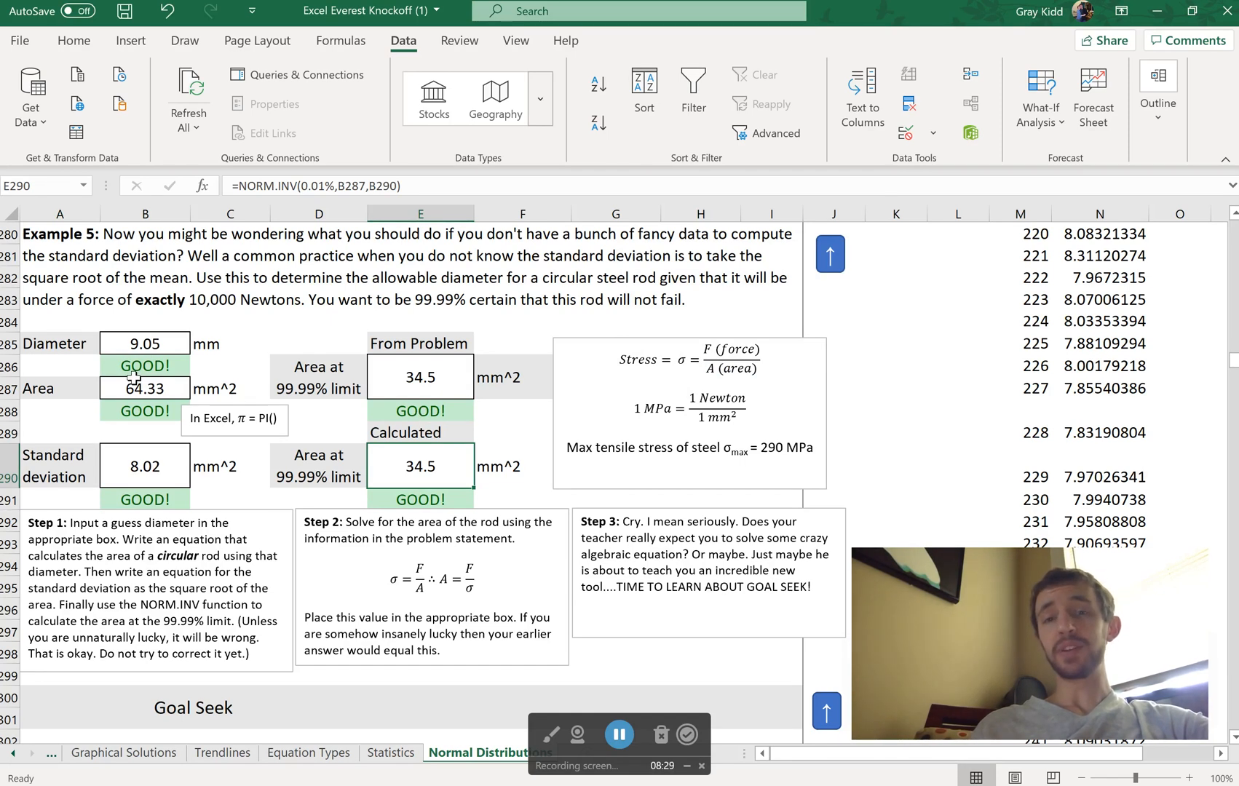
pyautogui.click(160, 393)
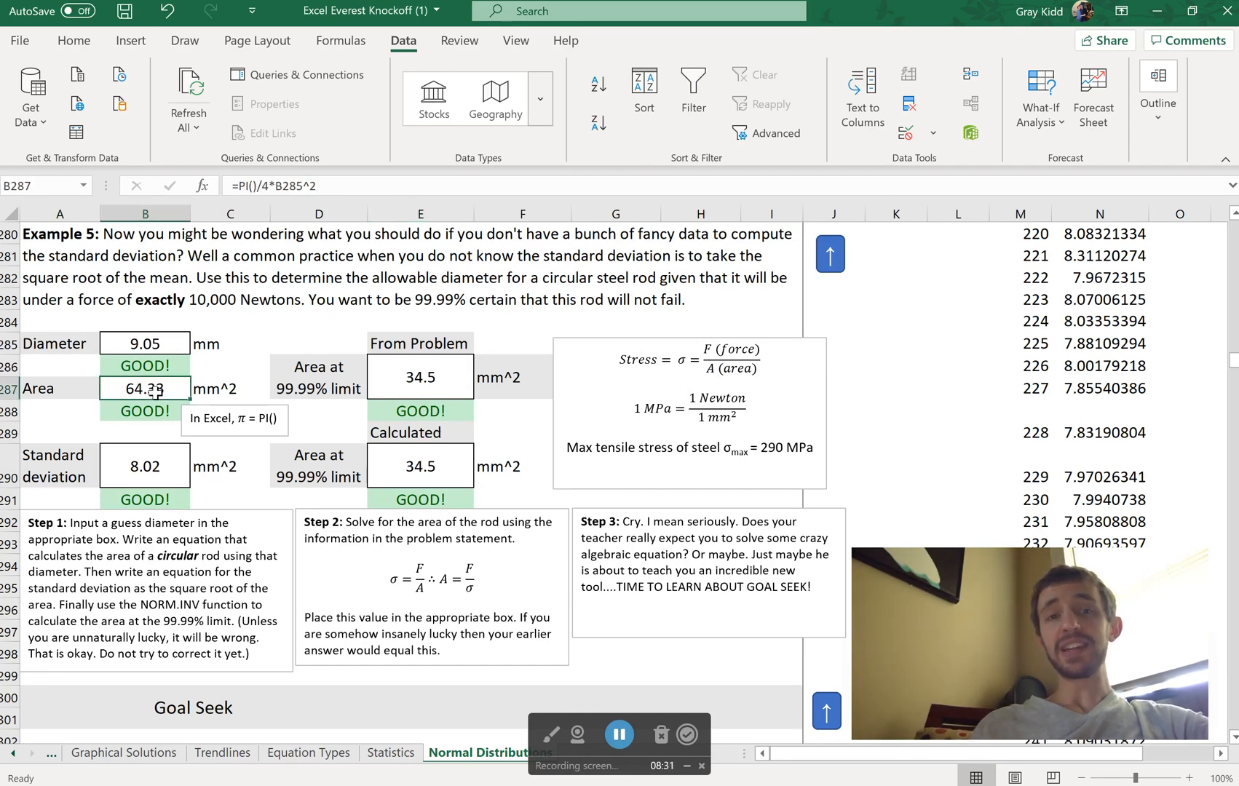